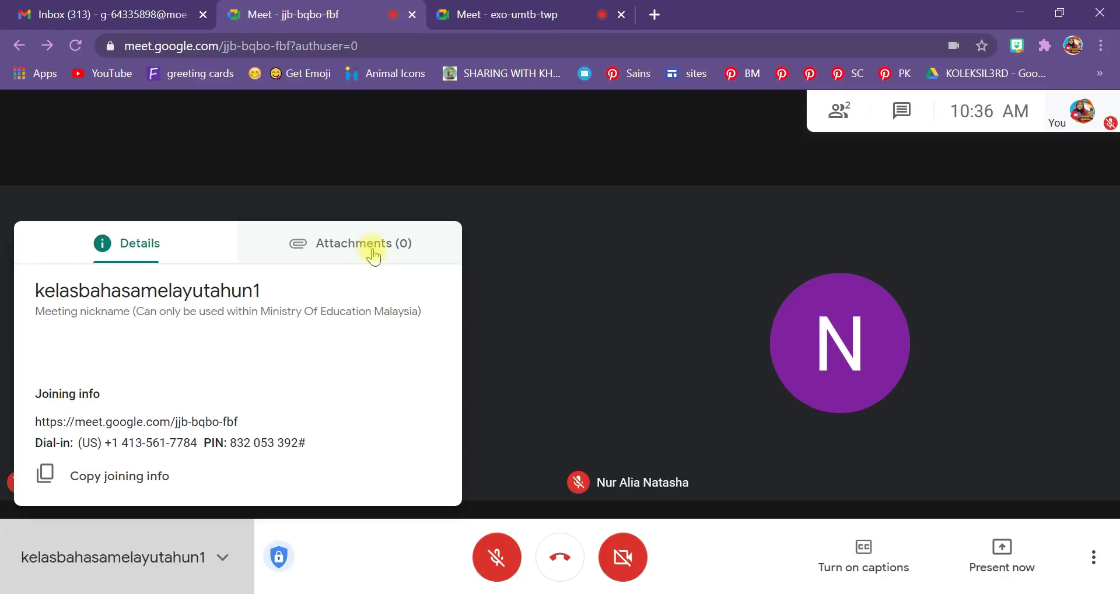
- Check the meeting's attachments, and start a new whiteboard for the call
{"action": "left_click", "coordinate": [372, 250]}
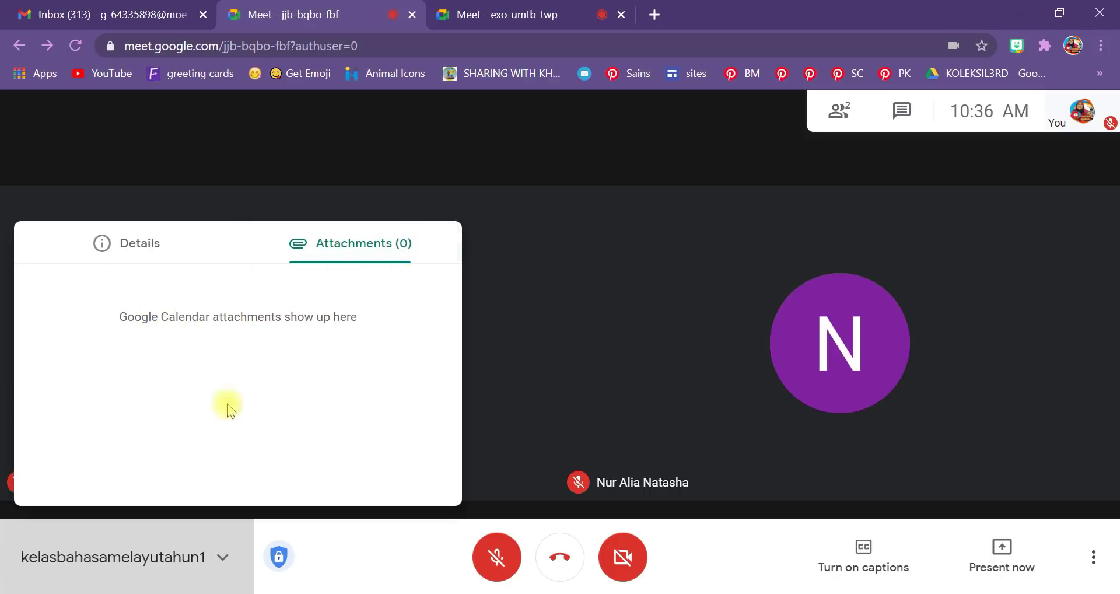
{"action": "left_click", "coordinate": [161, 556]}
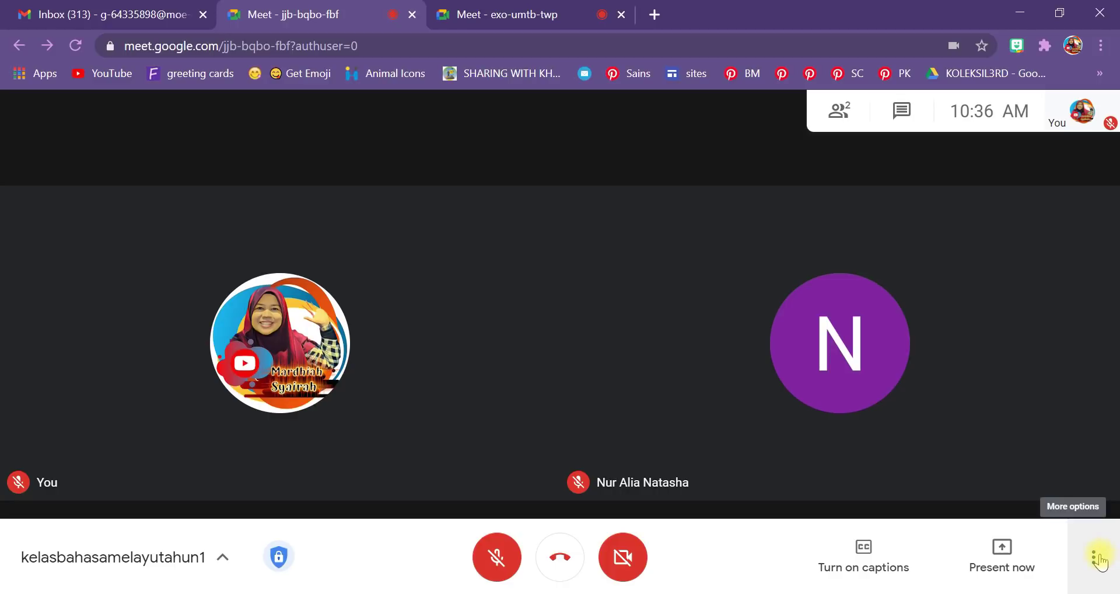
{"action": "left_click", "coordinate": [1096, 558]}
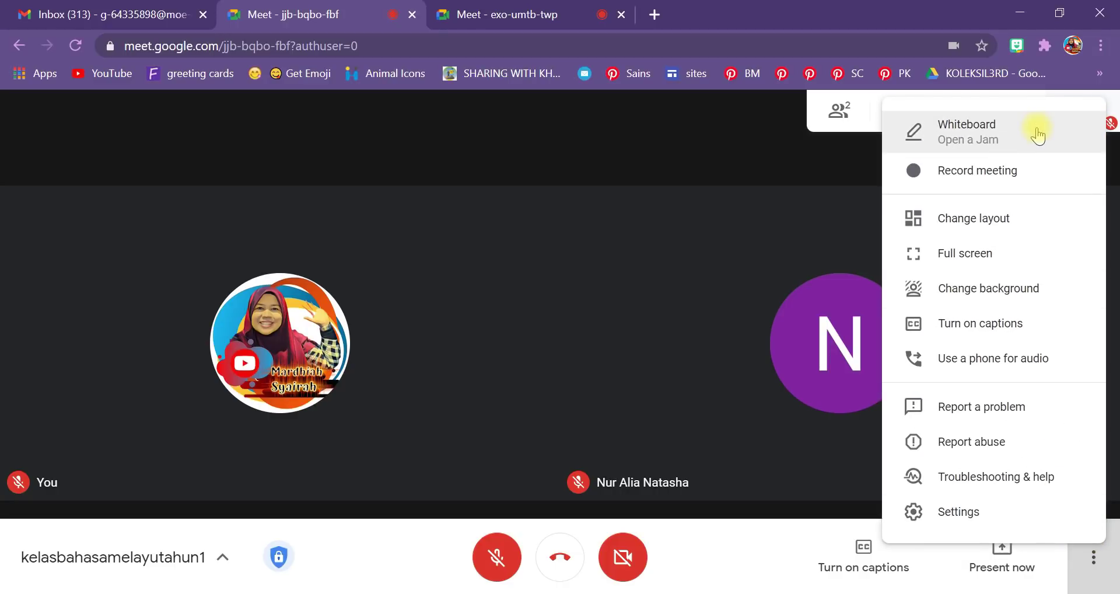
{"action": "left_click", "coordinate": [956, 143]}
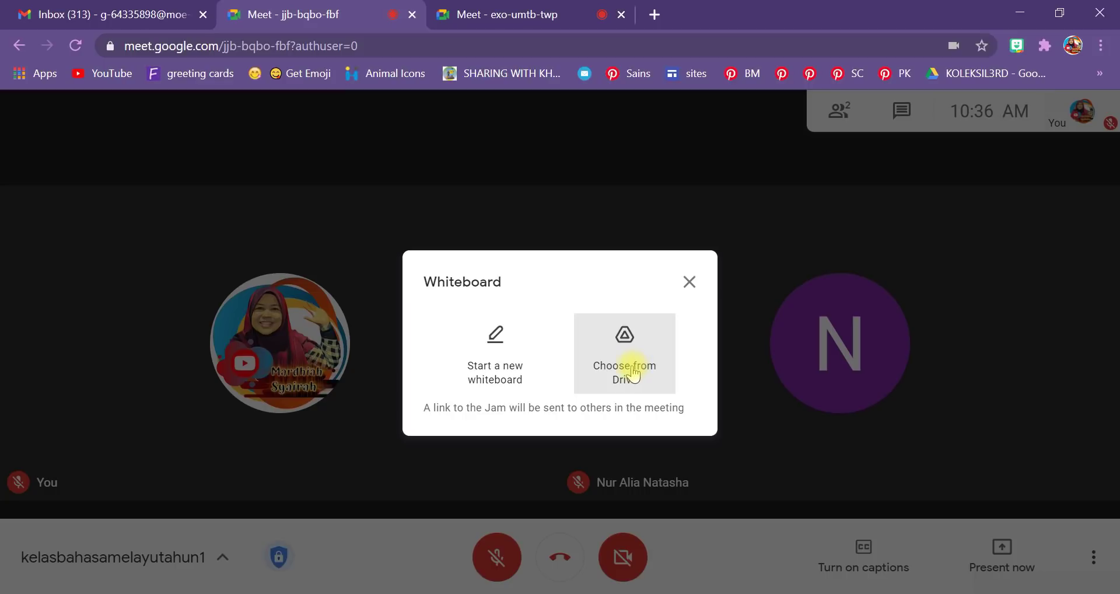
{"action": "left_click", "coordinate": [498, 374]}
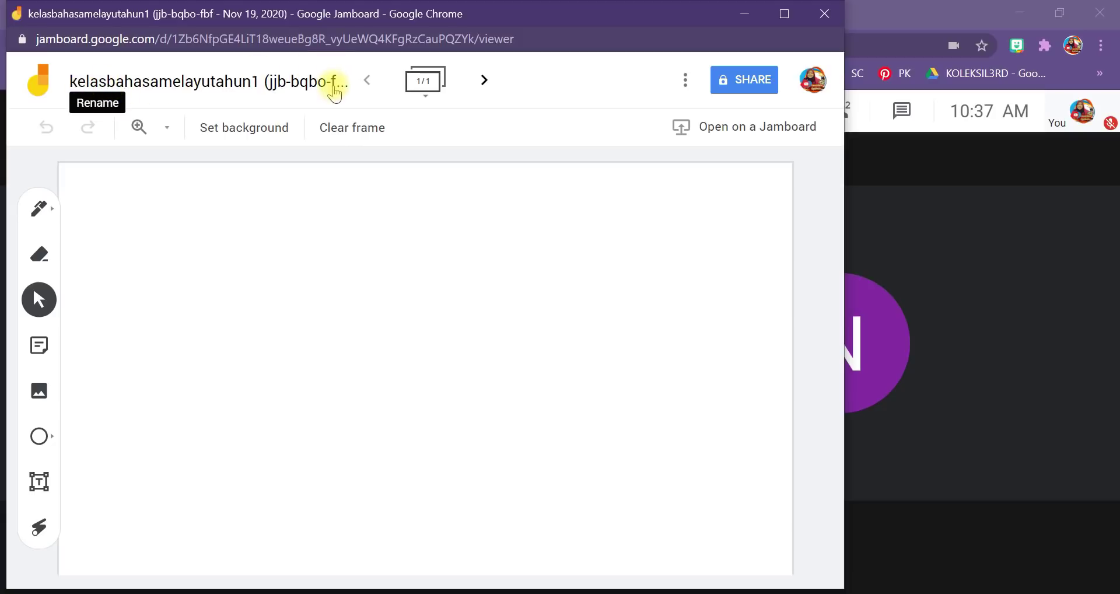
- Rename the Jam as "Kelas Bahasa Melayu Tahun 1"
{"action": "left_click", "coordinate": [171, 83]}
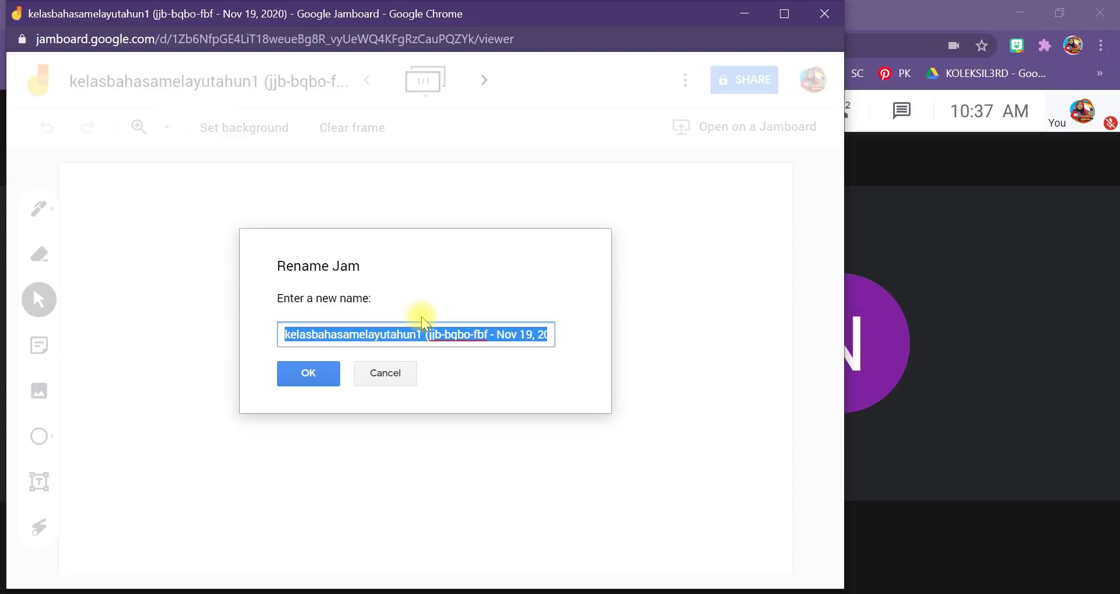
{"action": "key", "text": "BackSpace"}
{"action": "type", "text": "Kelas Bahasa Melayu Tahun 1"}
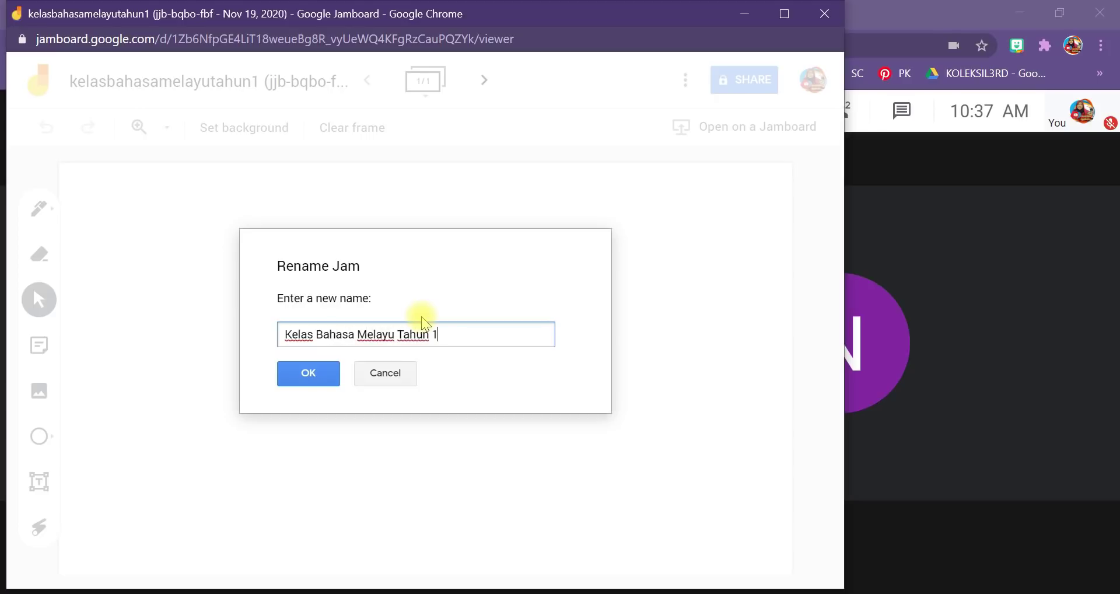
{"action": "left_click", "coordinate": [303, 373]}
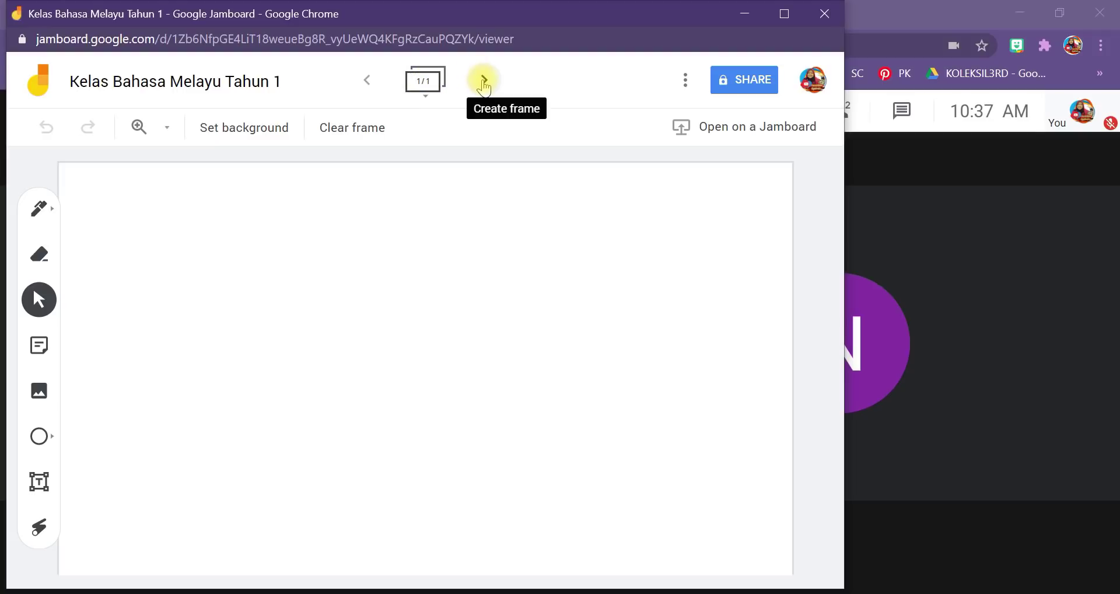
- Add two blank frames to the Jam, look over the frame overview and return to the first frame
{"action": "left_click", "coordinate": [483, 82]}
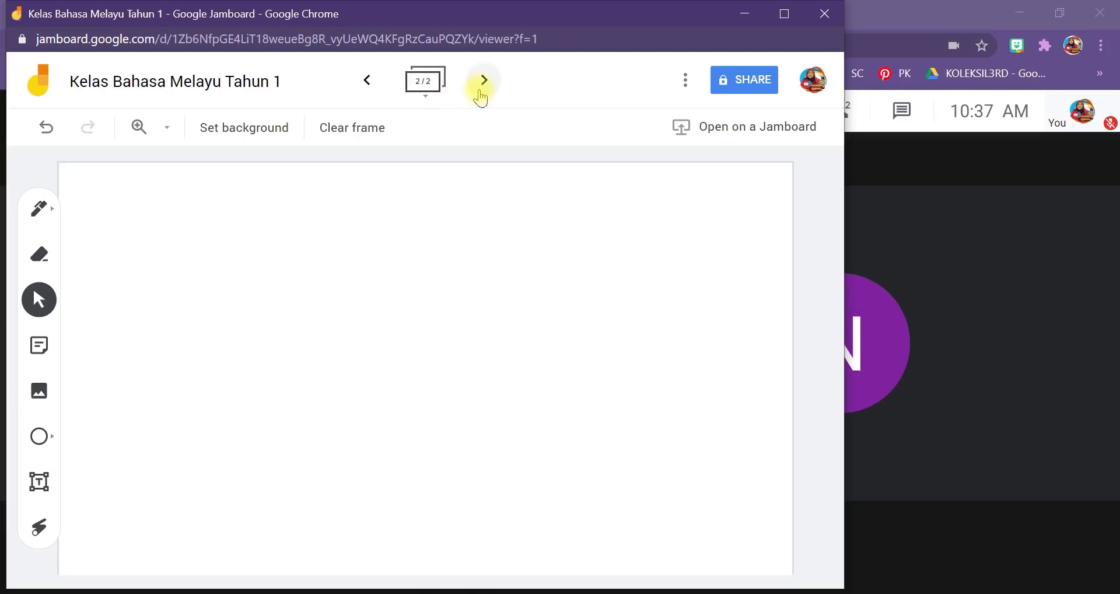
{"action": "left_click", "coordinate": [480, 84]}
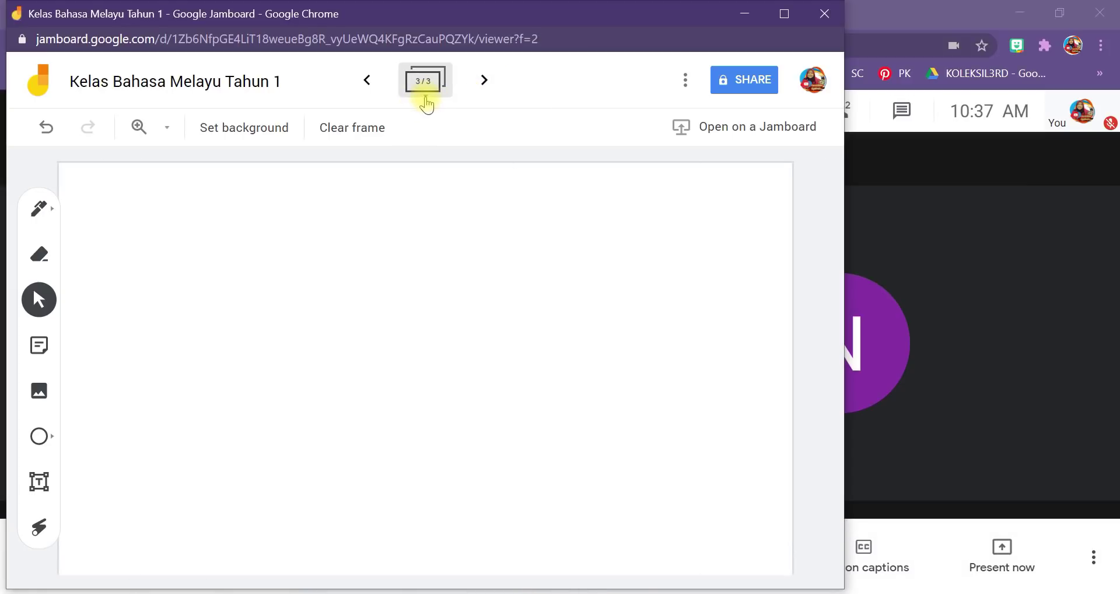
{"action": "left_click", "coordinate": [425, 100]}
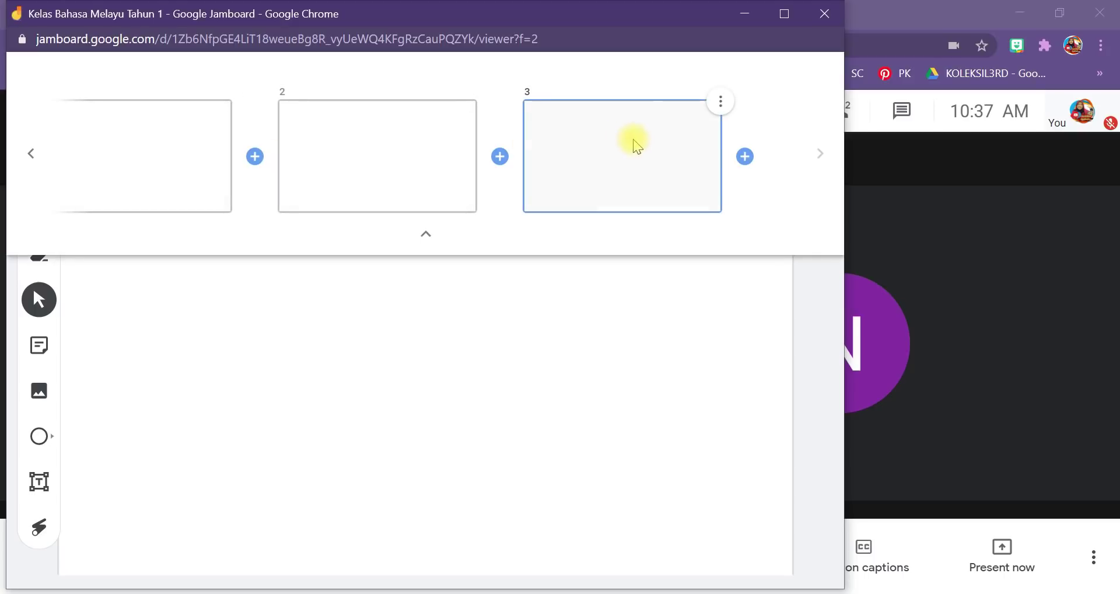
{"action": "left_click", "coordinate": [417, 285]}
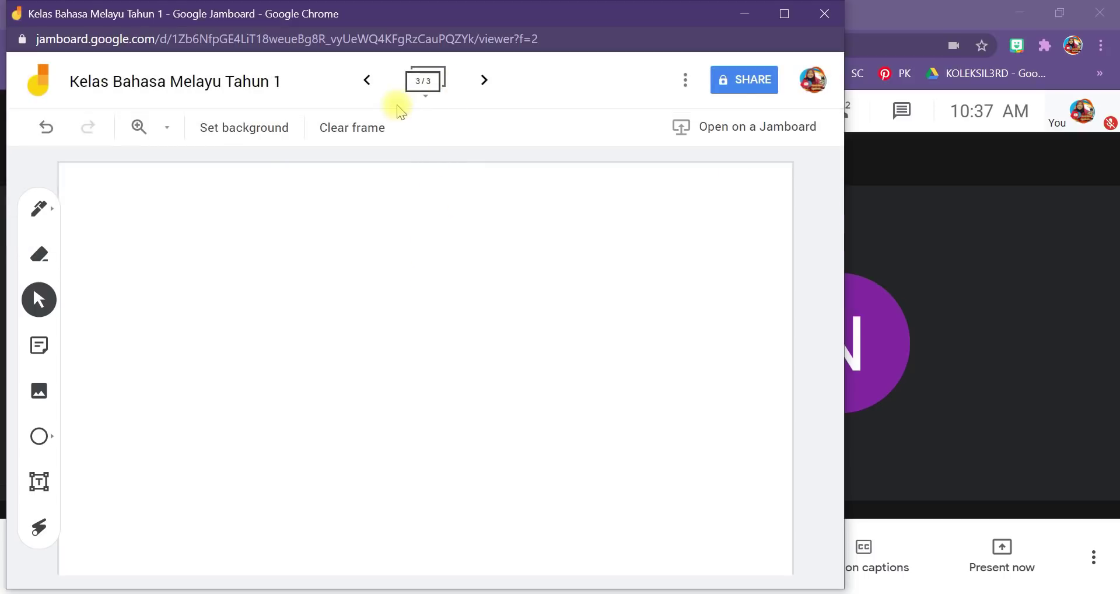
{"action": "left_click", "coordinate": [367, 81]}
{"action": "left_click", "coordinate": [367, 81]}
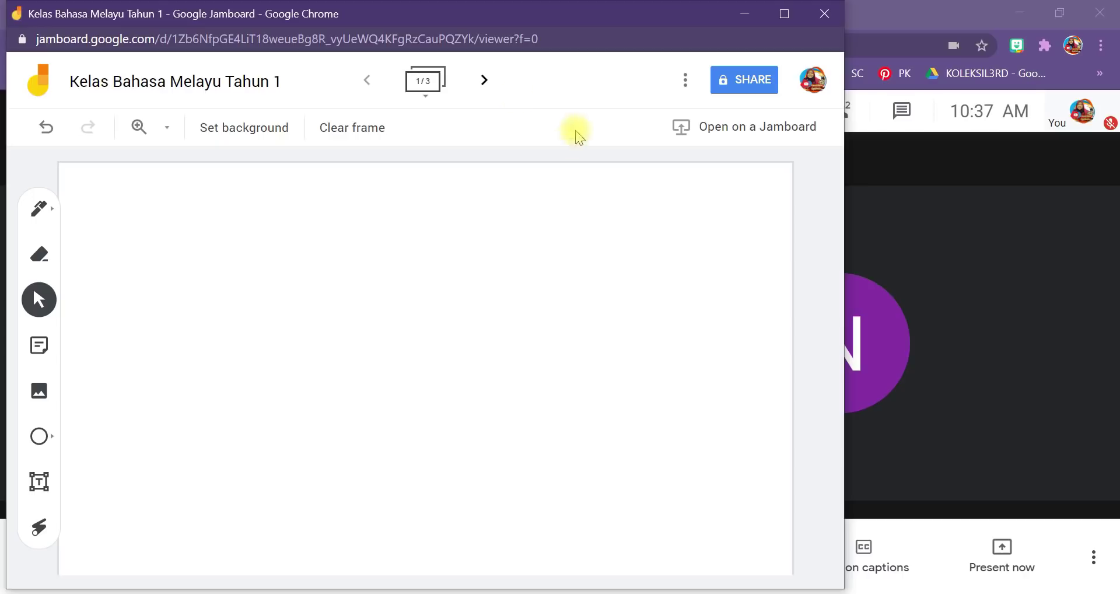
- Delete frames 3 and 2 from the Jam and close the frame overview
{"action": "left_click", "coordinate": [425, 99]}
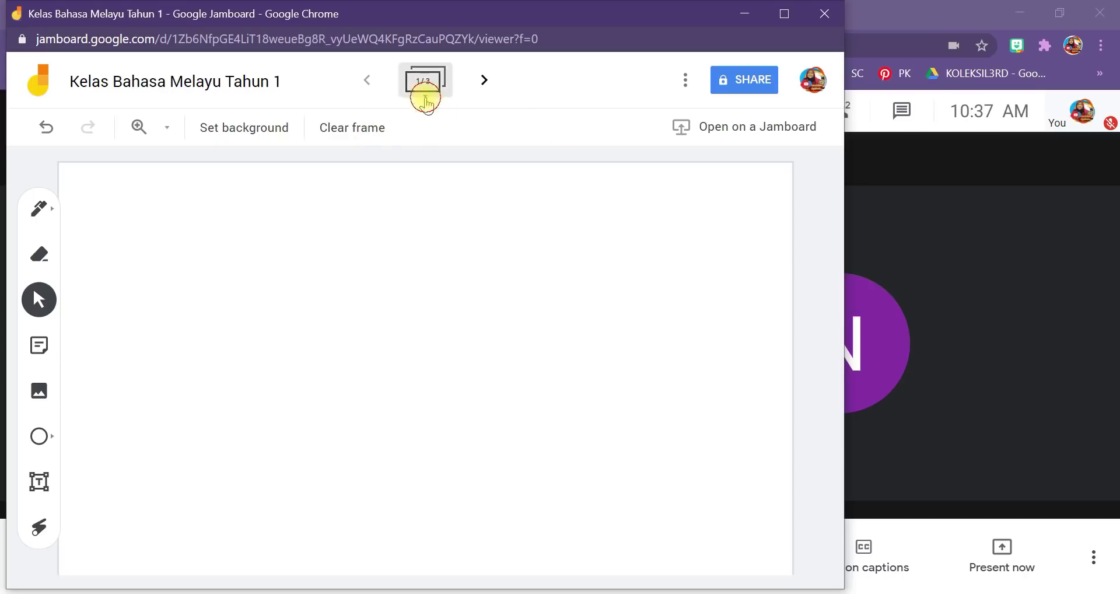
{"action": "left_click", "coordinate": [673, 138]}
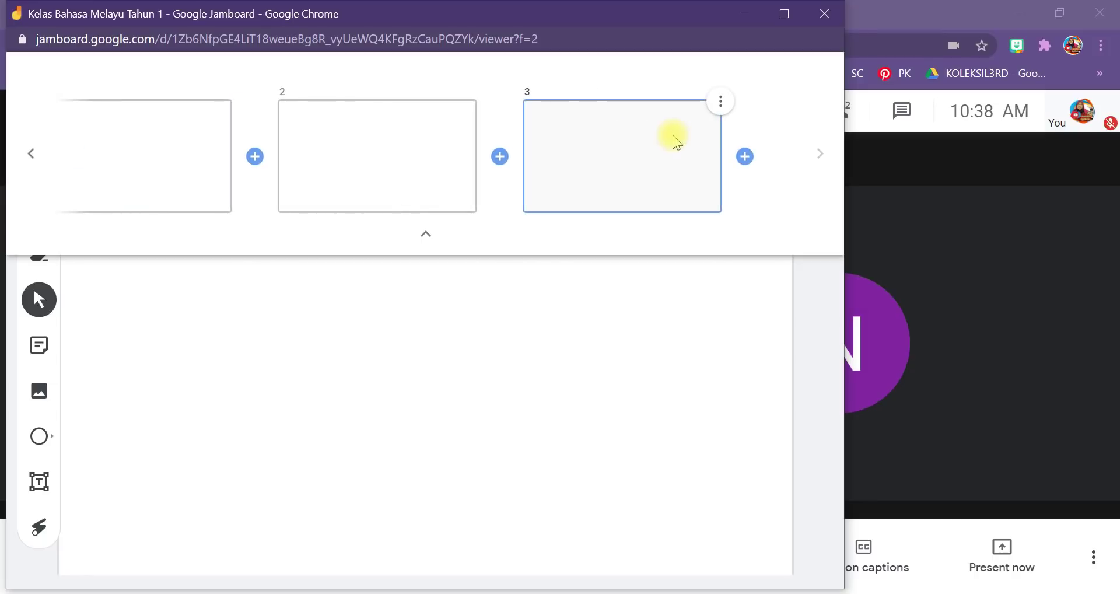
{"action": "left_click", "coordinate": [727, 103]}
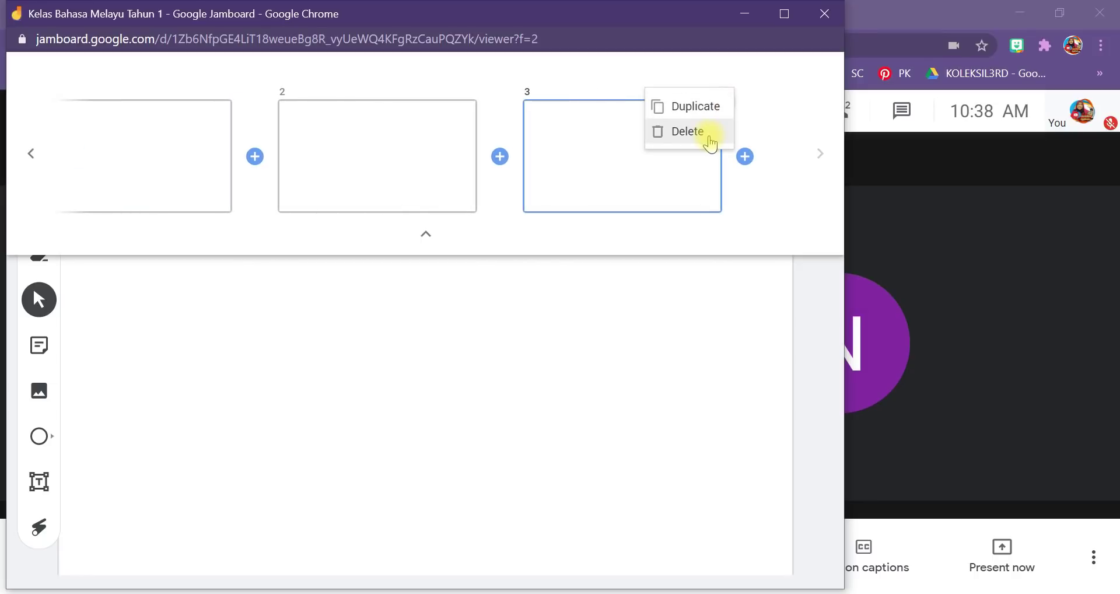
{"action": "left_click", "coordinate": [709, 137]}
{"action": "left_click", "coordinate": [643, 103]}
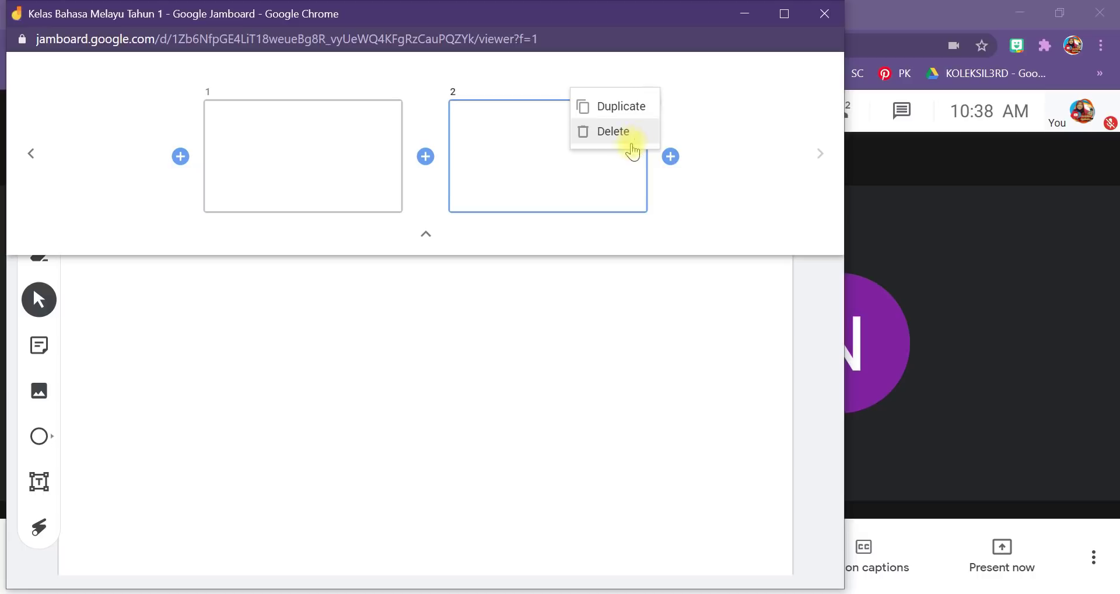
{"action": "left_click", "coordinate": [618, 131]}
{"action": "left_click", "coordinate": [427, 234]}
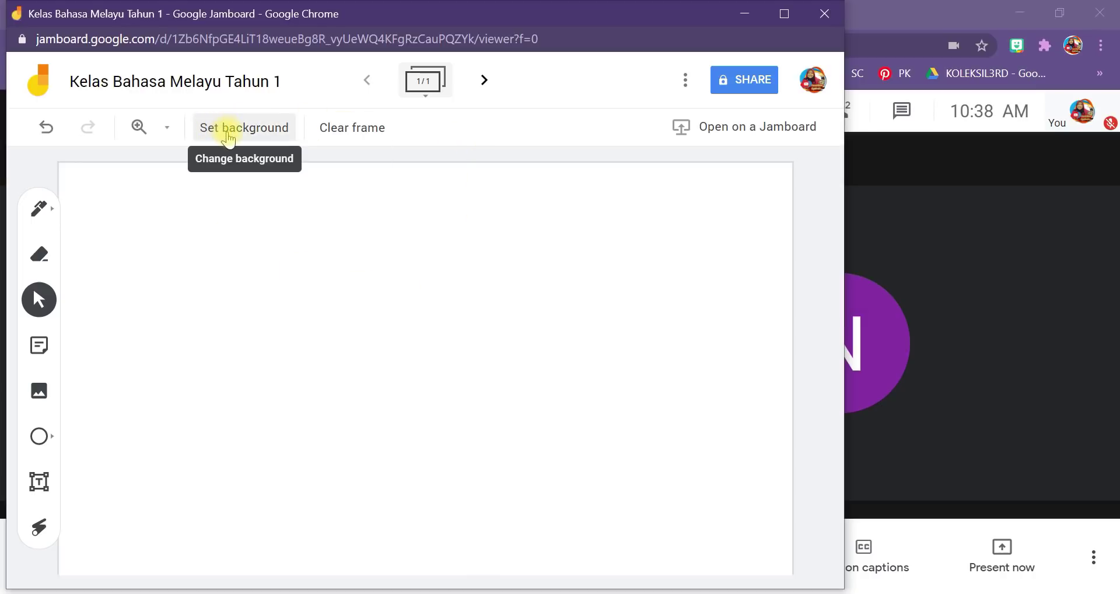
- Try the dotted, lined and white square-grid backgrounds on the frame
{"action": "left_click", "coordinate": [228, 139]}
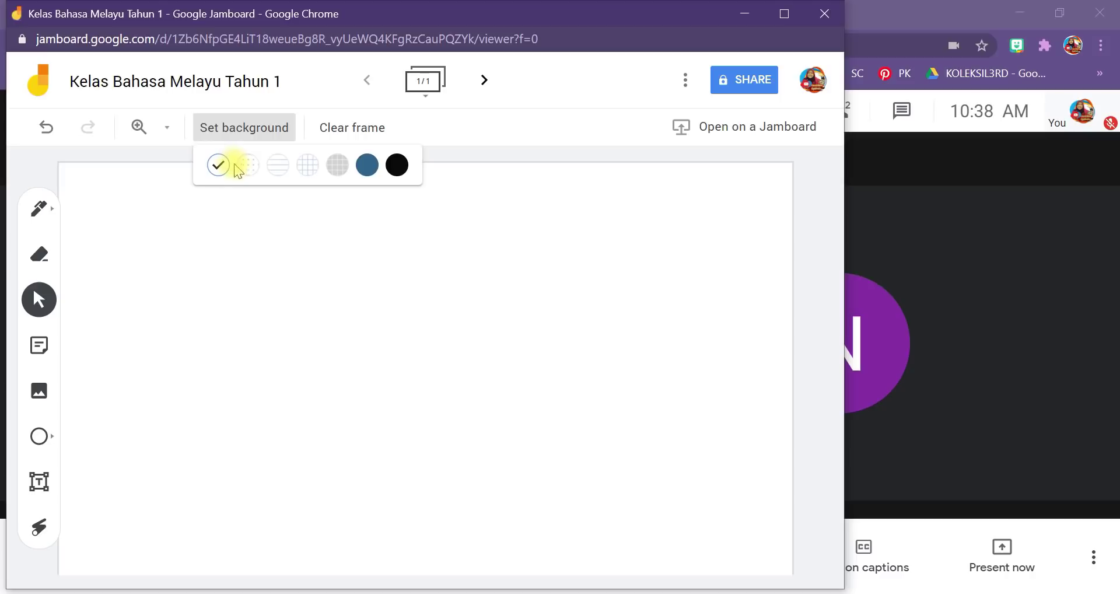
{"action": "left_click", "coordinate": [237, 169]}
{"action": "left_click", "coordinate": [248, 126]}
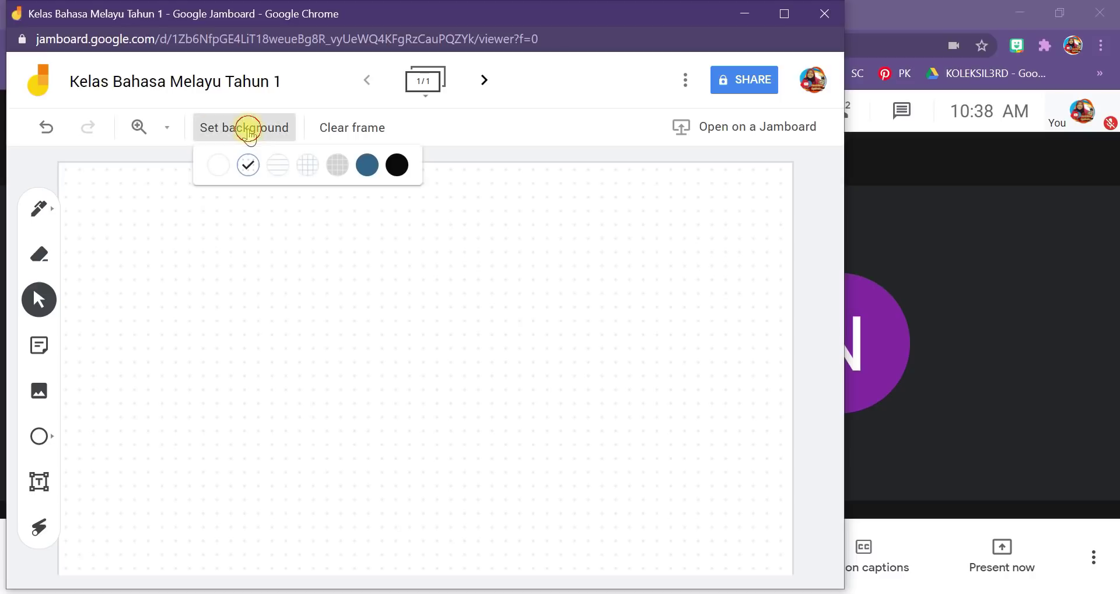
{"action": "left_click", "coordinate": [287, 164]}
{"action": "left_click", "coordinate": [255, 130]}
{"action": "left_click", "coordinate": [303, 165]}
- Try the grey grid, solid blue and black Chalkboard backgrounds, ending on the plain white background
{"action": "left_click", "coordinate": [291, 130]}
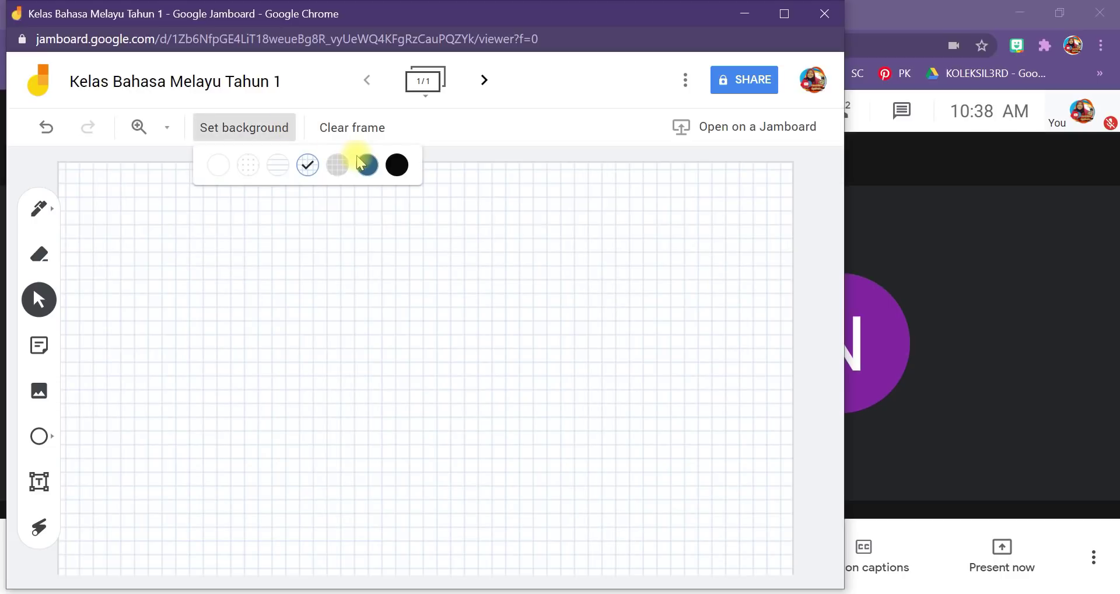
{"action": "left_click", "coordinate": [342, 167]}
{"action": "left_click", "coordinate": [243, 127]}
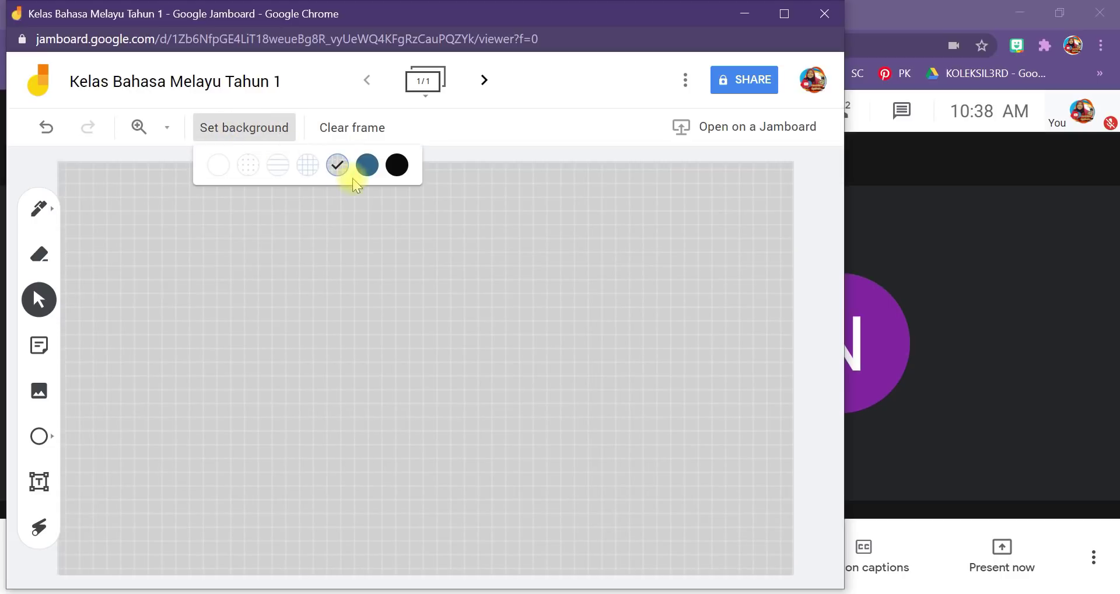
{"action": "left_click", "coordinate": [368, 165]}
{"action": "left_click", "coordinate": [243, 139]}
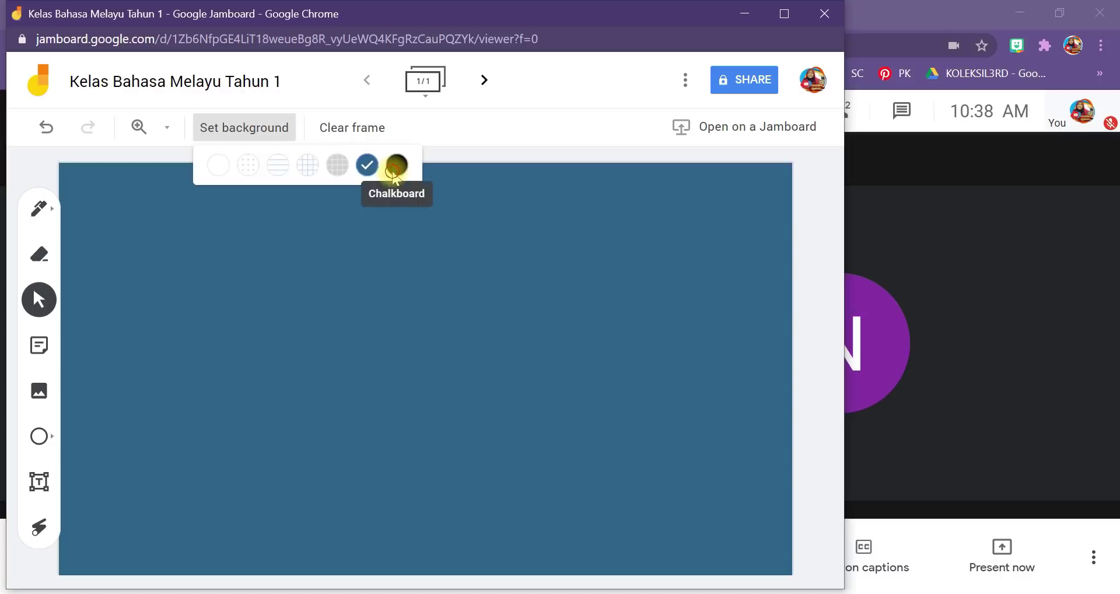
{"action": "left_click", "coordinate": [396, 165]}
{"action": "left_click", "coordinate": [250, 137]}
{"action": "left_click", "coordinate": [220, 166]}
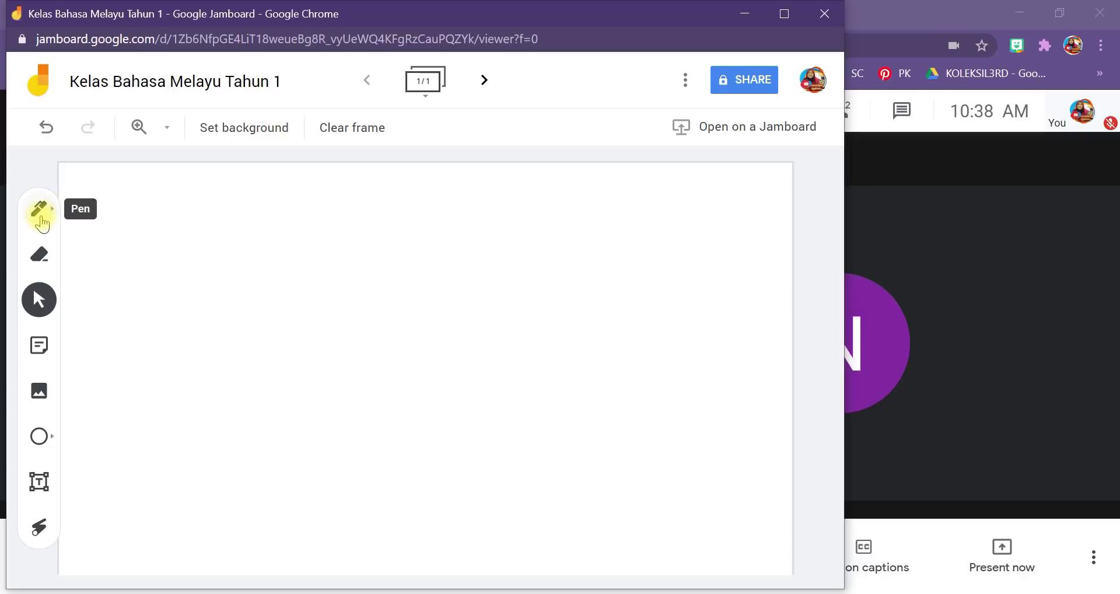
- Handwrite "Hai" in blue across the middle of the frame with the marker
{"action": "left_click", "coordinate": [40, 216]}
{"action": "left_click", "coordinate": [53, 213]}
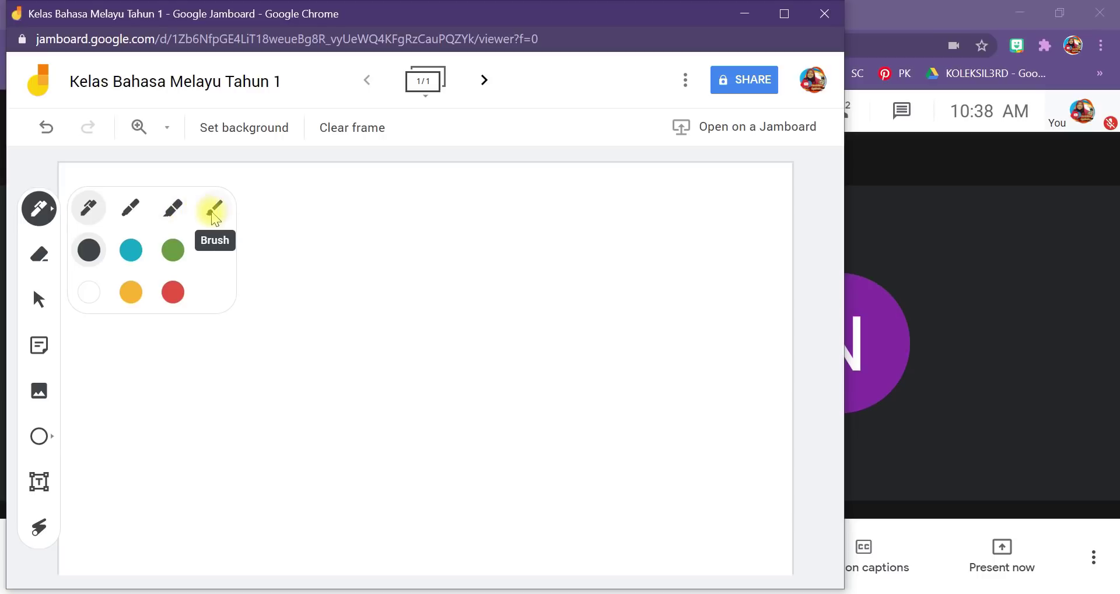
{"action": "left_click", "coordinate": [130, 212]}
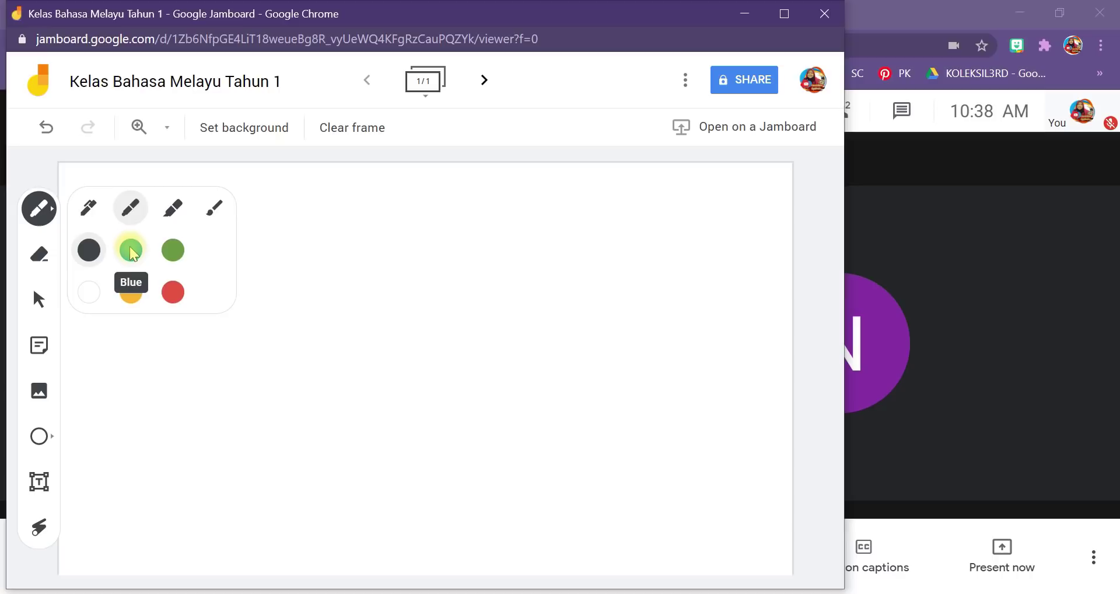
{"action": "left_click", "coordinate": [129, 249]}
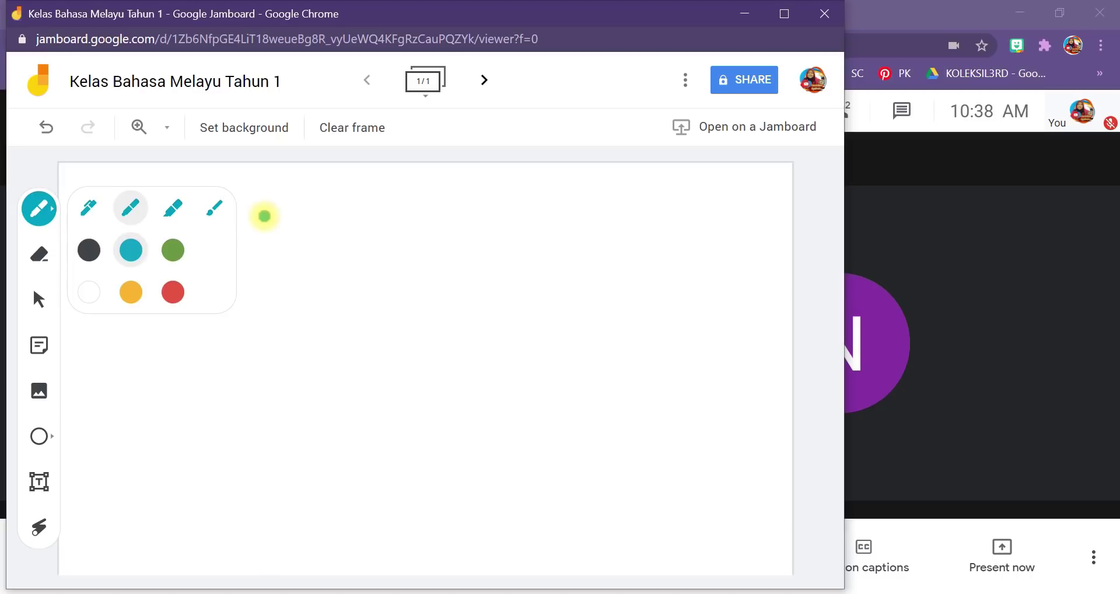
{"action": "left_click", "coordinate": [293, 241]}
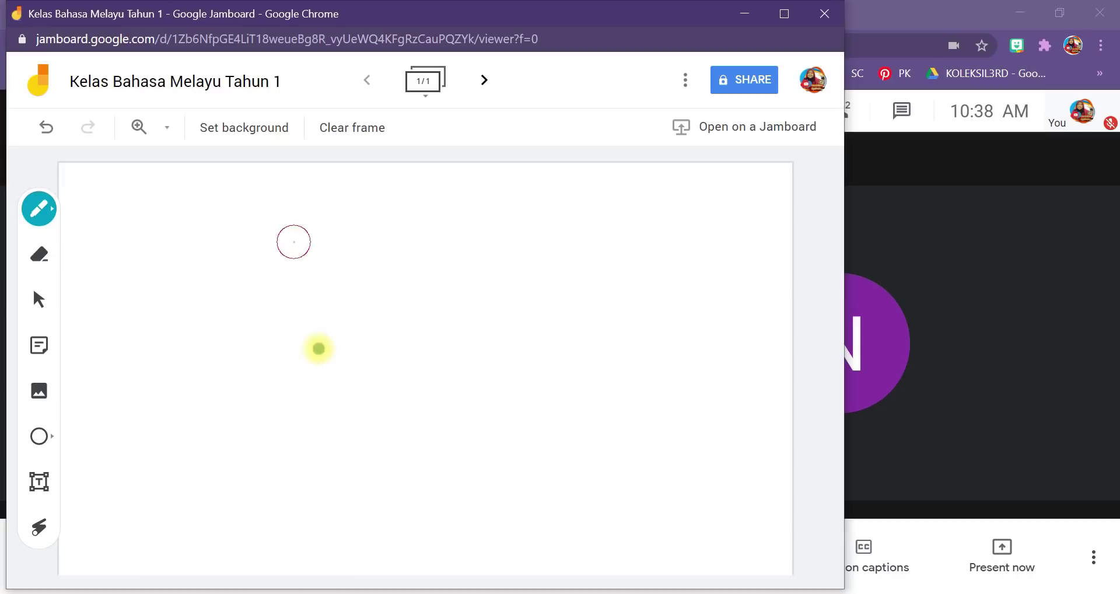
{"action": "left_click_drag", "start_coordinate": [319, 348], "coordinate": [327, 385]}
{"action": "left_click_drag", "start_coordinate": [340, 243], "coordinate": [376, 369]}
{"action": "mouse_move", "coordinate": [306, 335]}
{"action": "left_mouse_down"}
{"action": "mouse_move", "coordinate": [403, 307]}
{"action": "mouse_move", "coordinate": [435, 322]}
{"action": "mouse_move", "coordinate": [467, 317]}
{"action": "mouse_move", "coordinate": [492, 367]}
{"action": "left_mouse_up"}
{"action": "left_click_drag", "start_coordinate": [497, 320], "coordinate": [519, 367]}
{"action": "left_click_drag", "start_coordinate": [489, 282], "coordinate": [494, 291]}
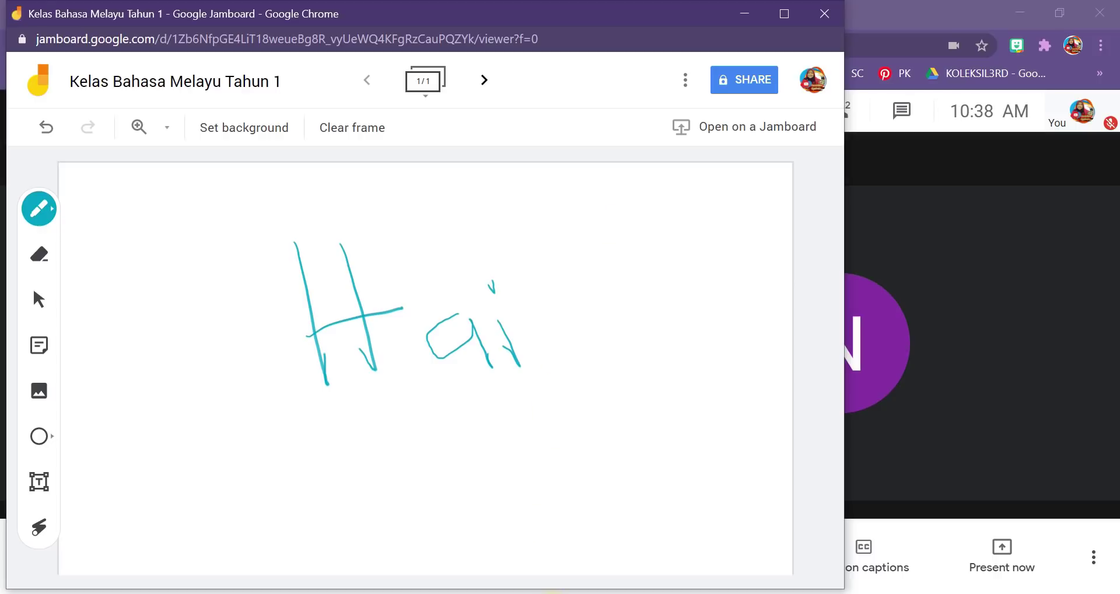
- Switch to the student's meeting window and open the attached "kelasbahasamelayutahun1" whiteboard from the meeting details
{"action": "left_click", "coordinate": [548, 557]}
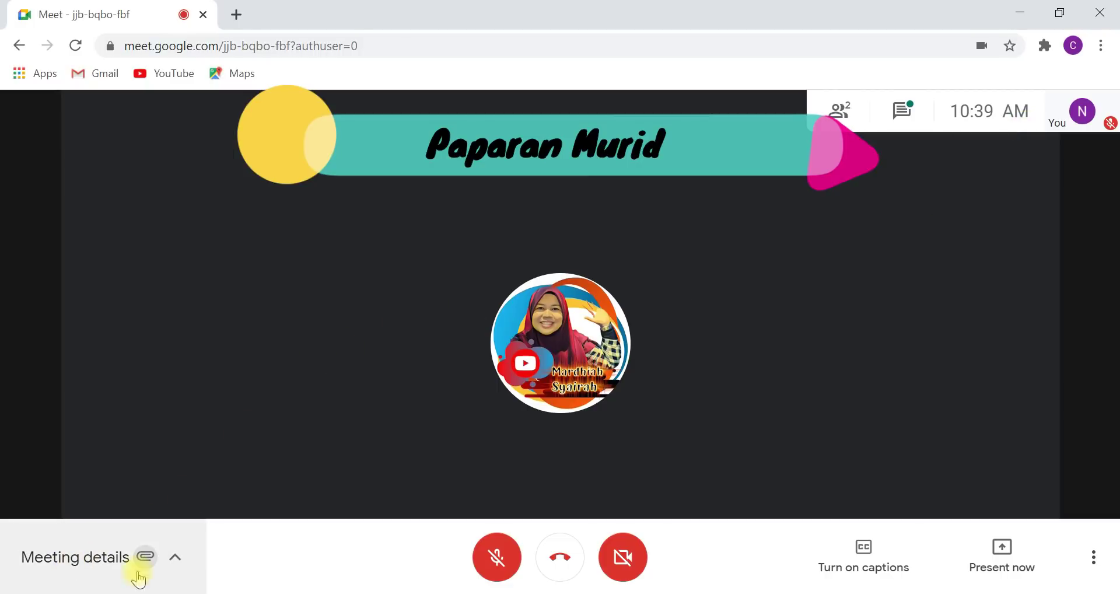
{"action": "left_click", "coordinate": [180, 560]}
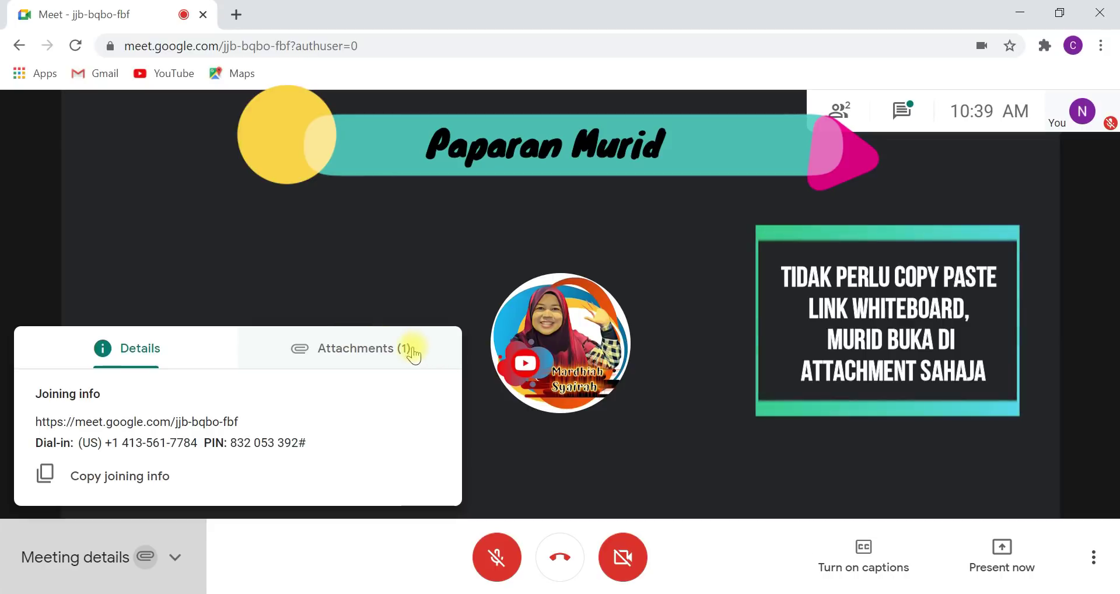
{"action": "left_click", "coordinate": [411, 353]}
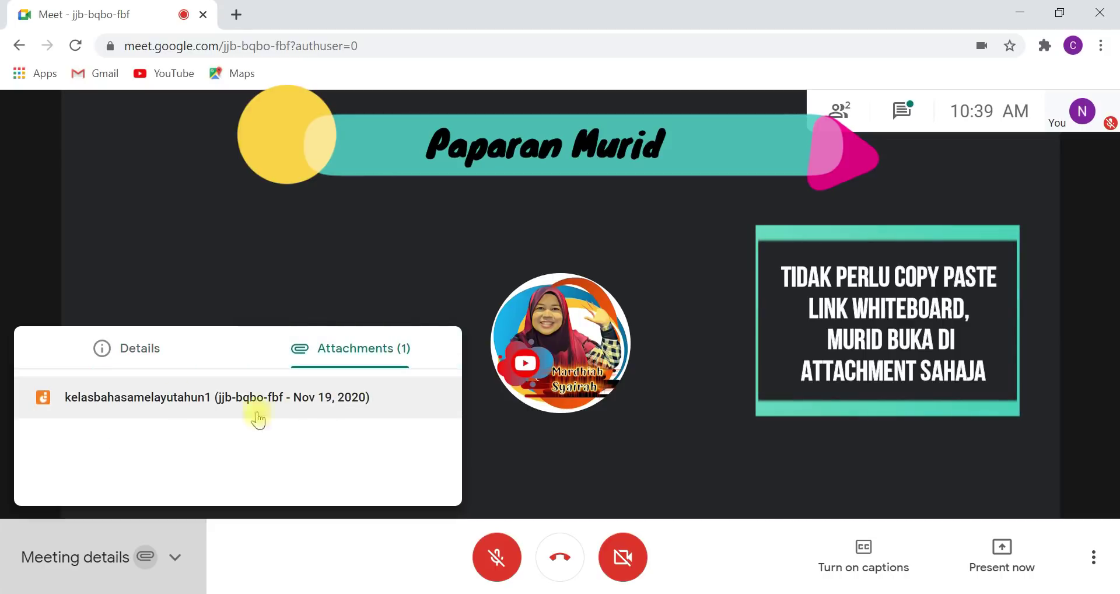
{"action": "left_click", "coordinate": [123, 404]}
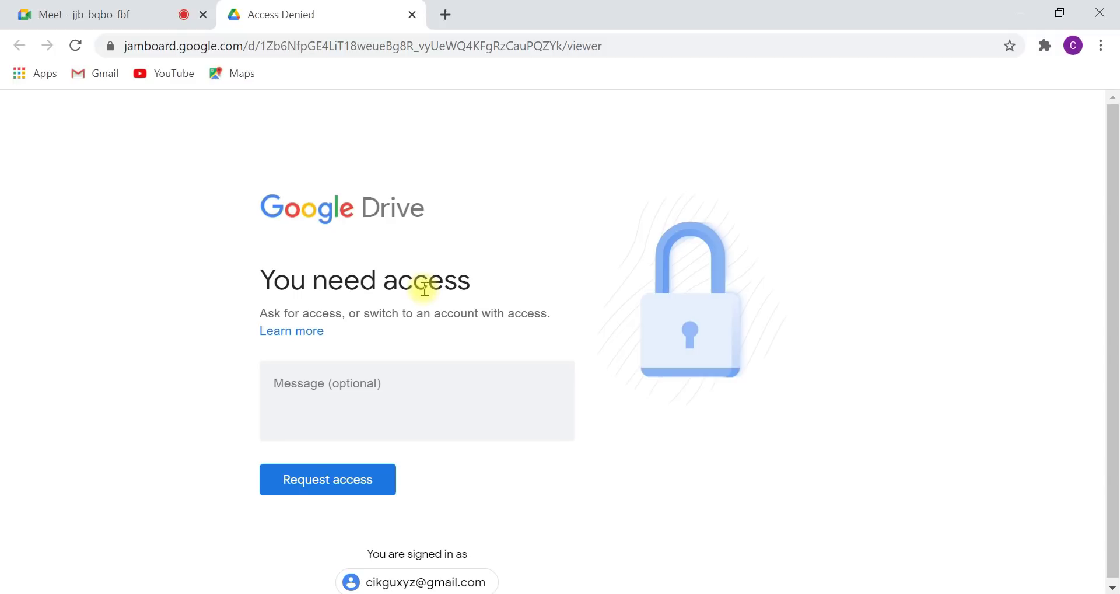
- Return from the student's browser to the teacher's "Kelas Bahasa Melayu Tahun 1" Jamboard window
{"action": "left_click", "coordinate": [121, 12]}
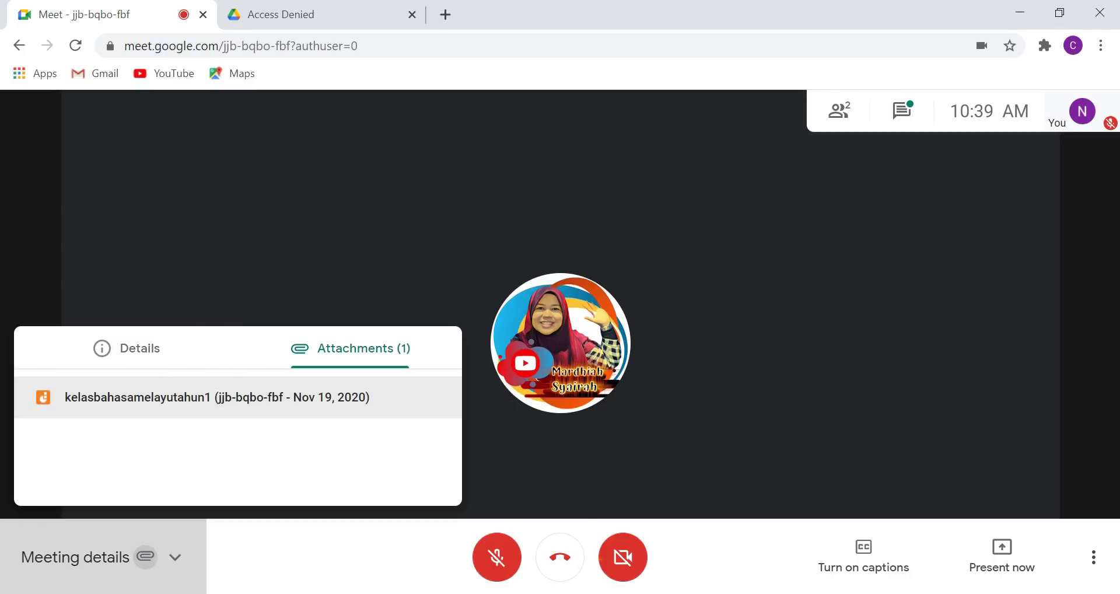
{"action": "mouse_move", "coordinate": [560, 574]}
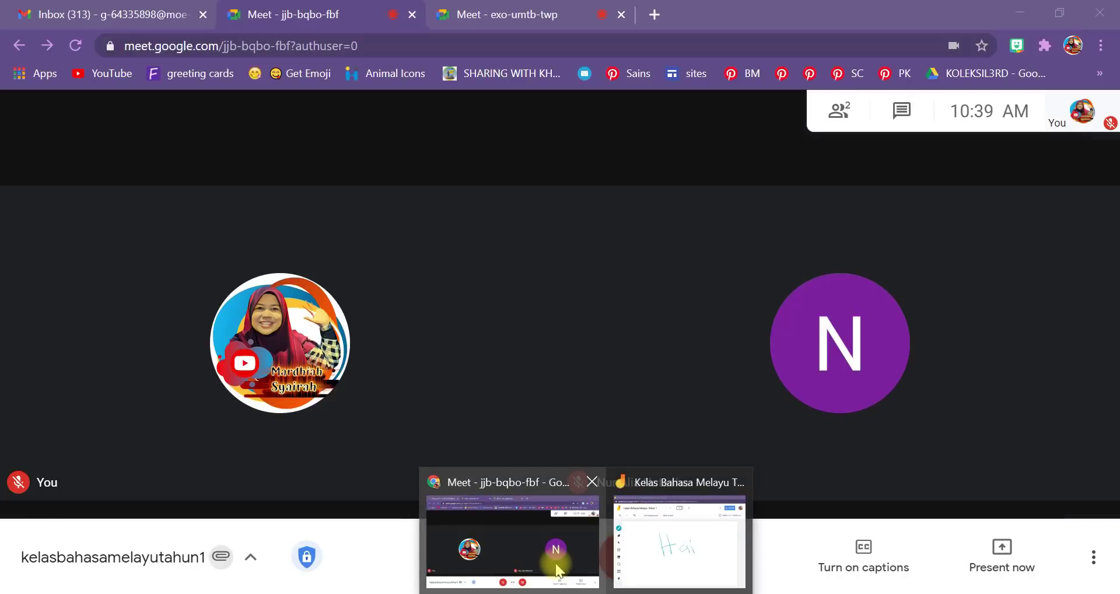
{"action": "left_click", "coordinate": [557, 568]}
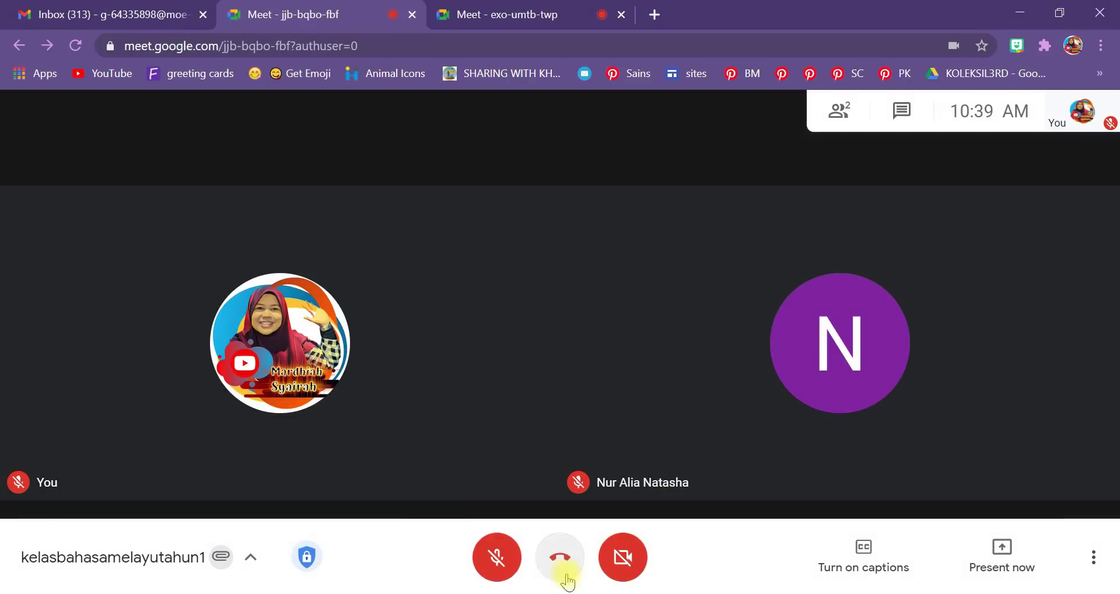
{"action": "mouse_move", "coordinate": [585, 590]}
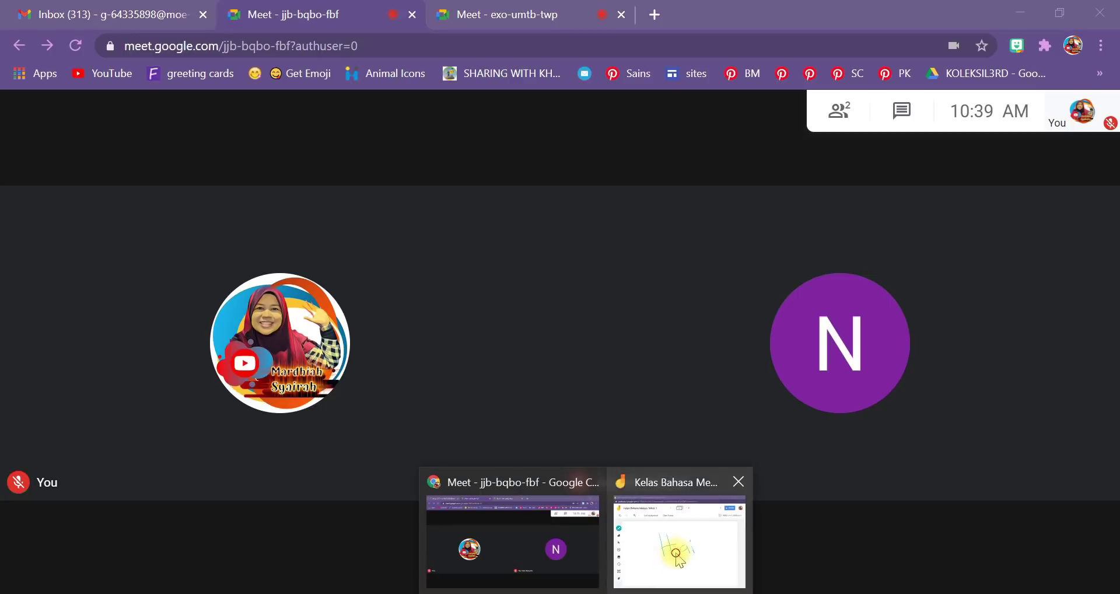
{"action": "left_click", "coordinate": [610, 484]}
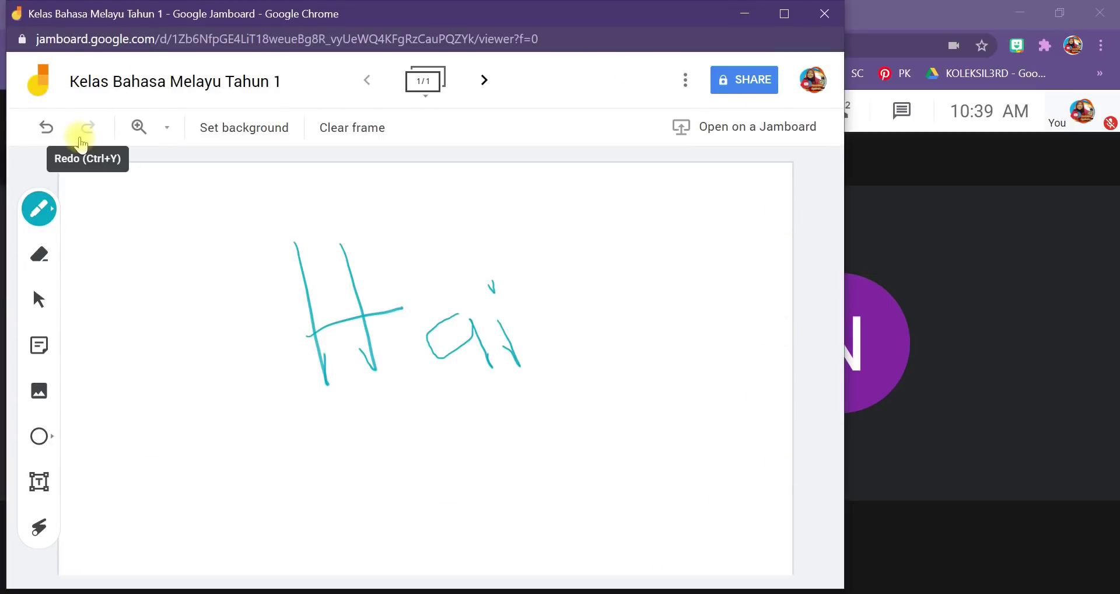
- Change the whiteboard's link sharing to "Anyone with the link" and finish sharing
{"action": "left_click", "coordinate": [742, 83]}
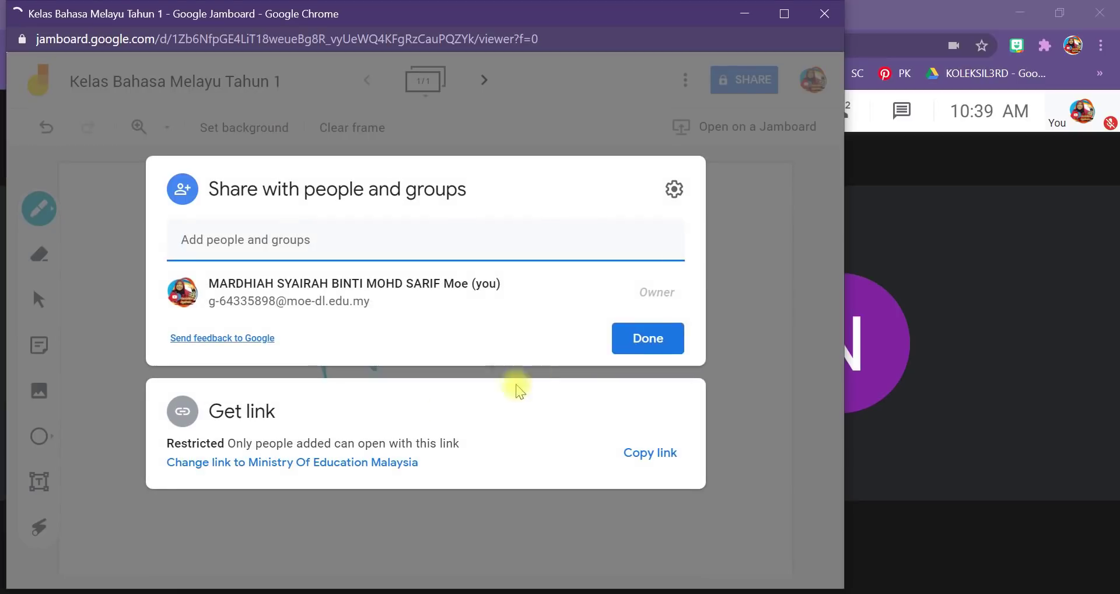
{"action": "left_click", "coordinate": [210, 442]}
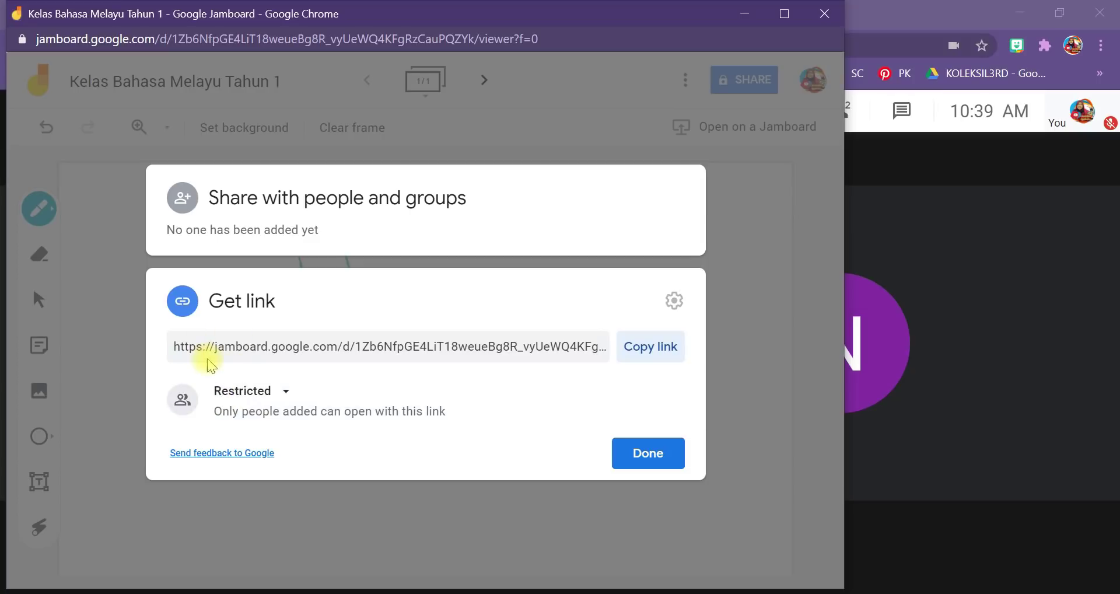
{"action": "left_click", "coordinate": [282, 393]}
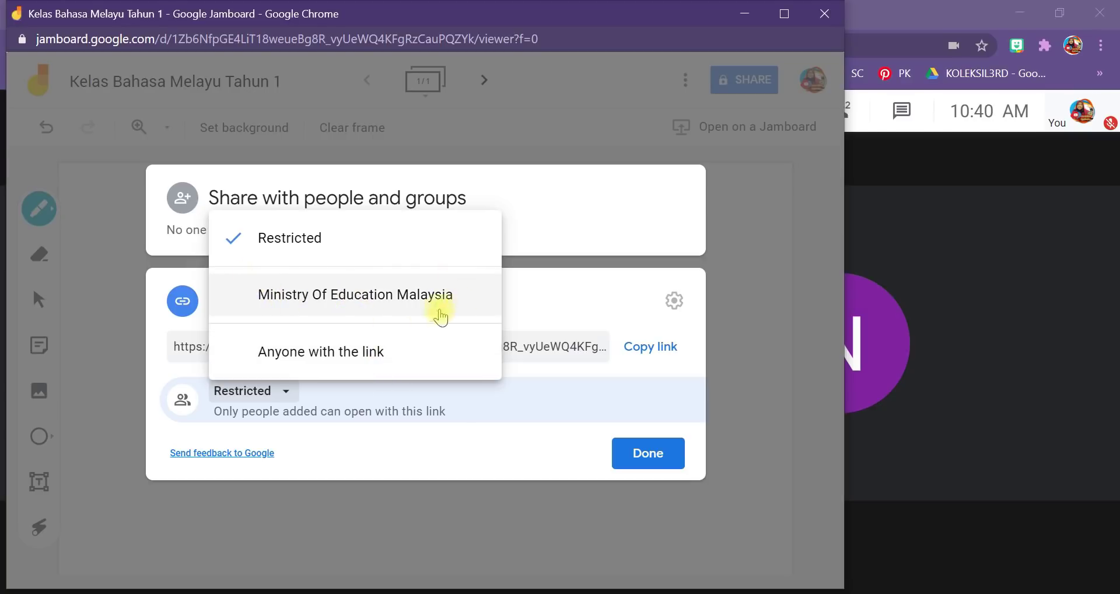
{"action": "left_click", "coordinate": [319, 353]}
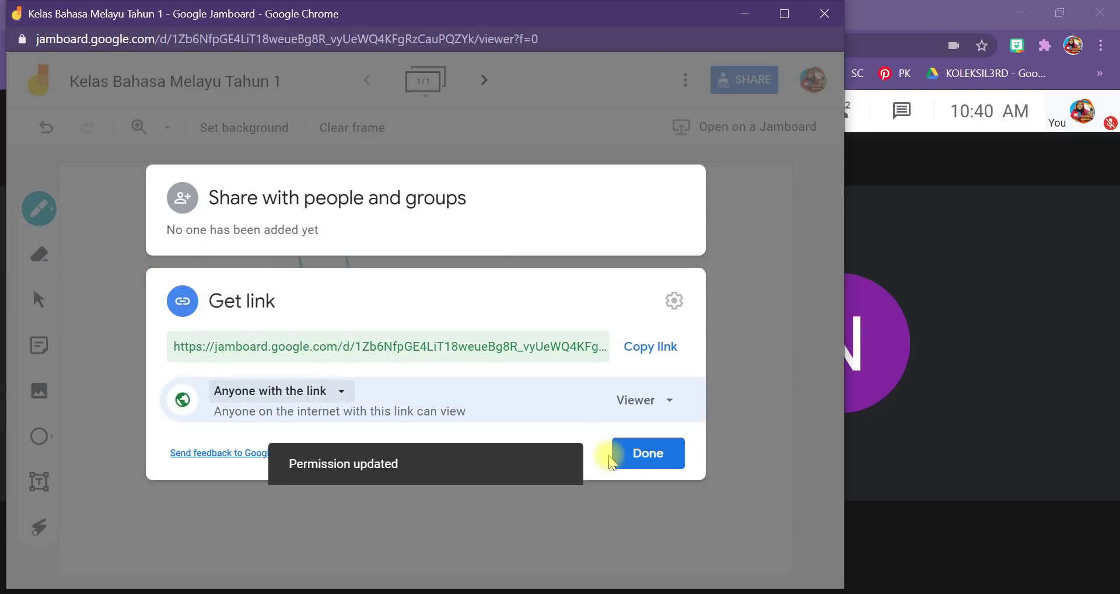
{"action": "left_click", "coordinate": [638, 456]}
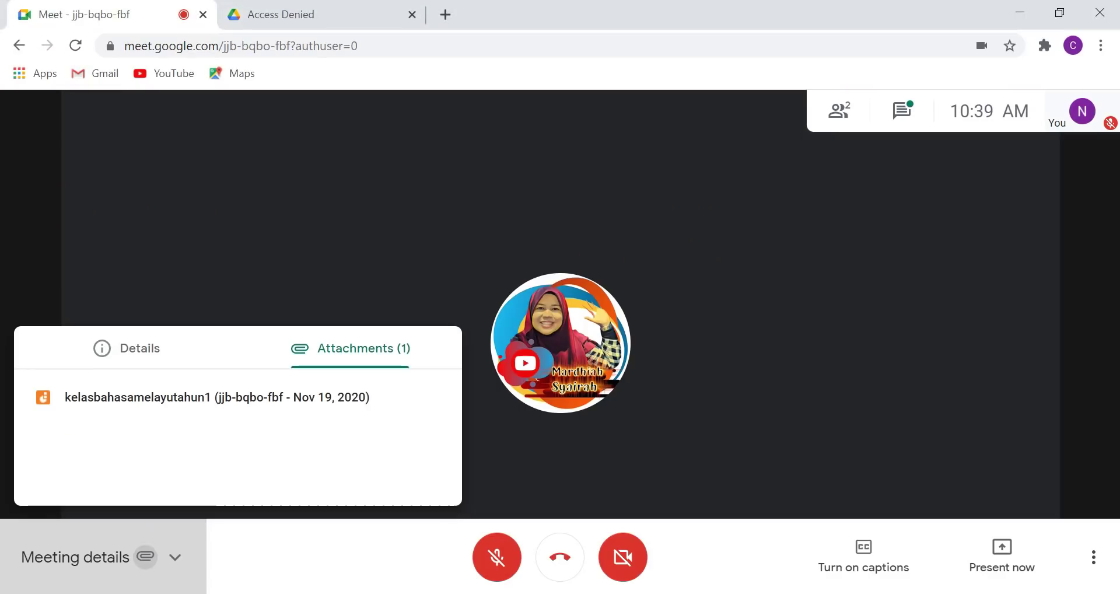
- Reload the whiteboard page in the student's browser and return to the teacher's Jamboard window
{"action": "left_click", "coordinate": [296, 12]}
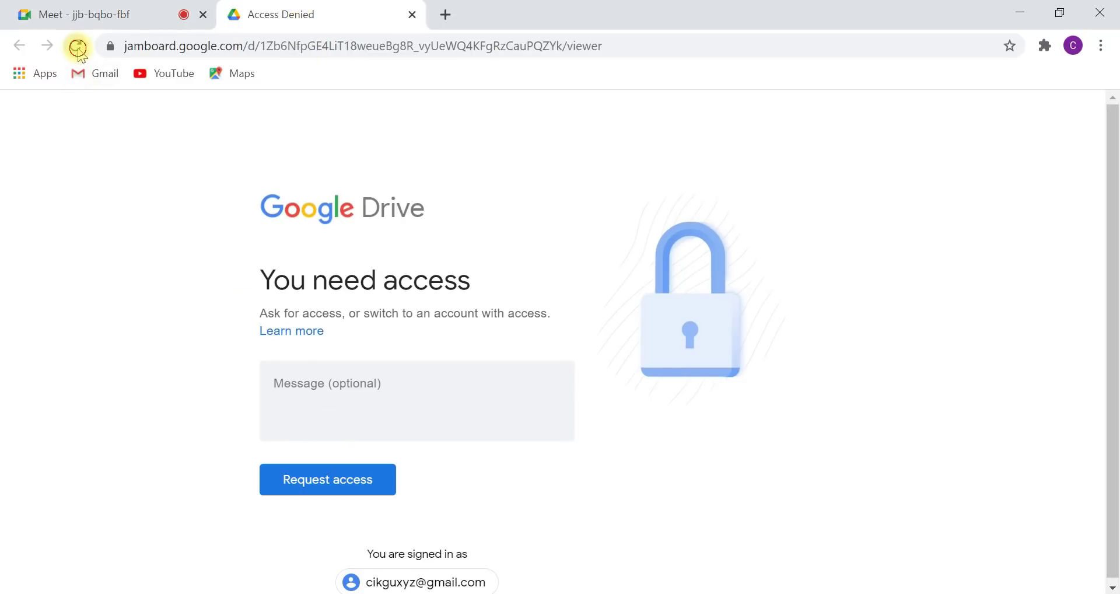
{"action": "left_click", "coordinate": [78, 48]}
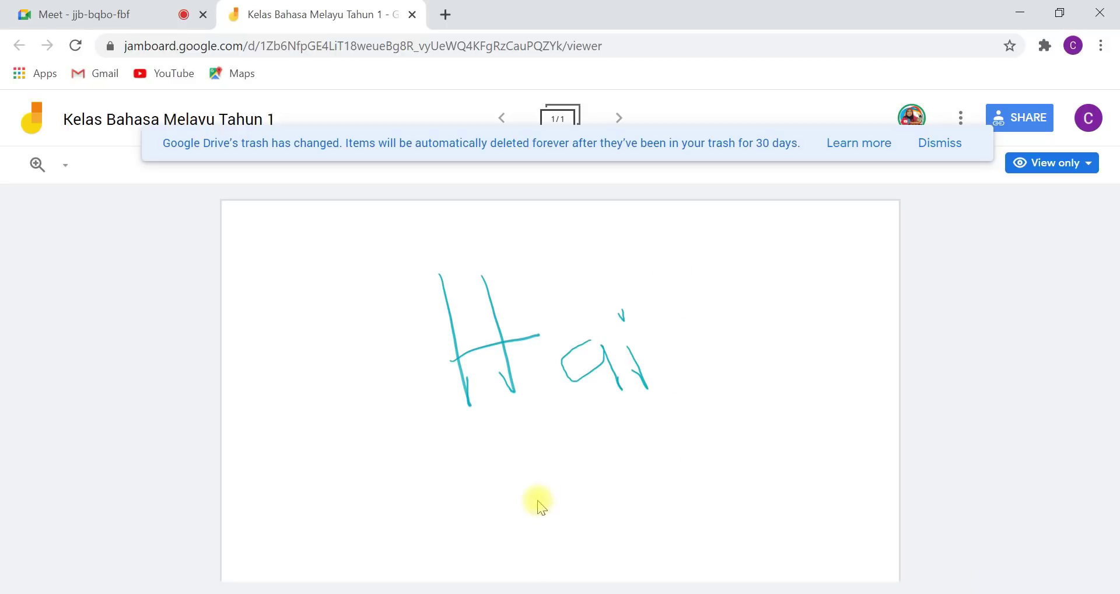
{"action": "left_click", "coordinate": [585, 593]}
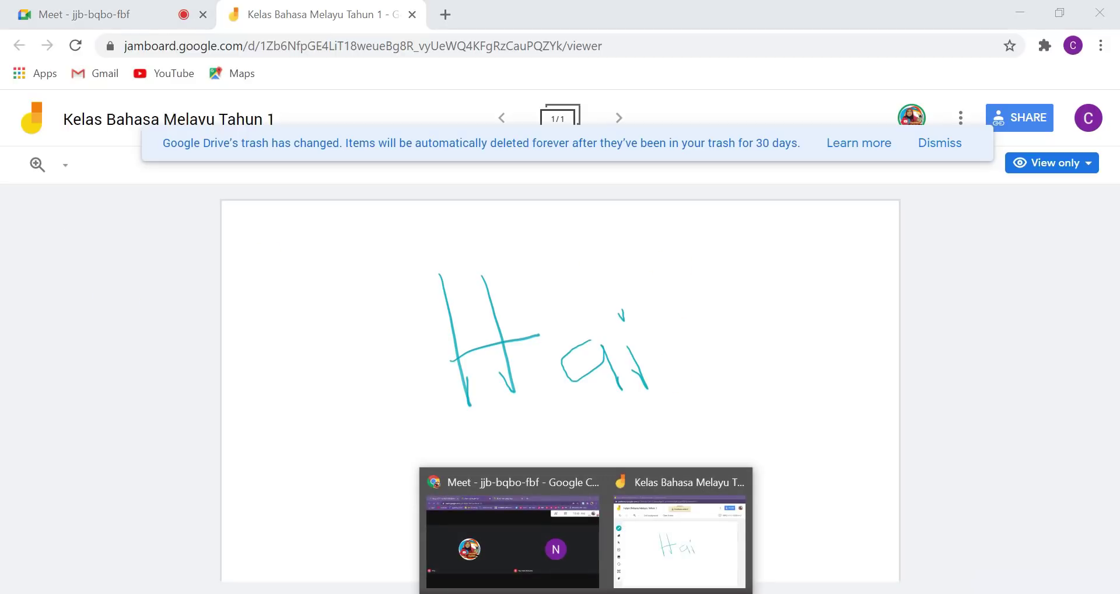
{"action": "left_click", "coordinate": [629, 557]}
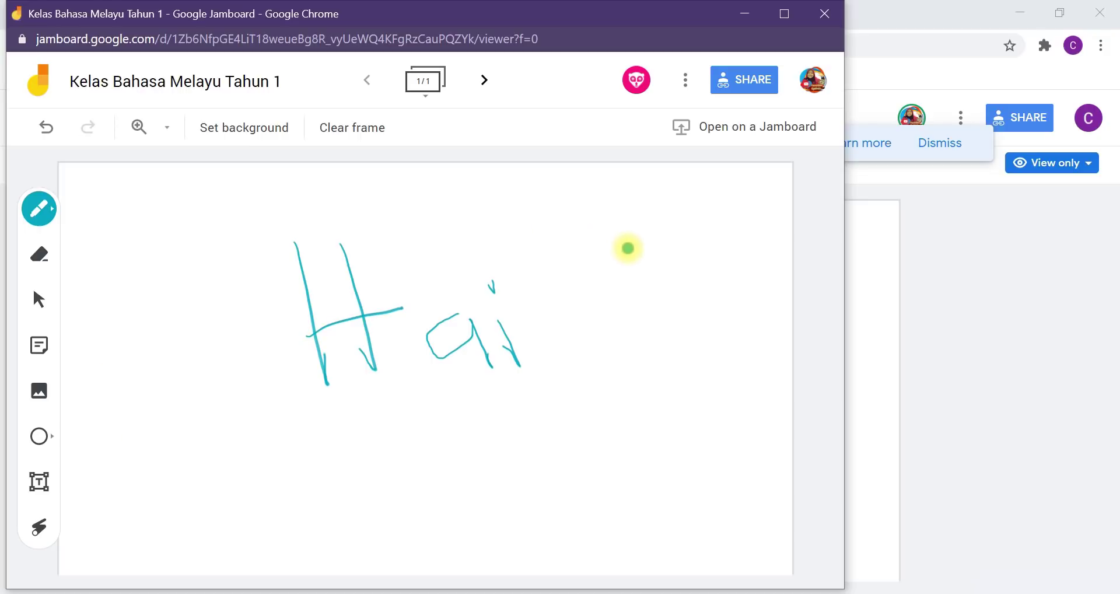
- Underline "Hai" with two marker lines and erase the lower line
{"action": "mouse_move", "coordinate": [328, 402]}
{"action": "left_mouse_down"}
{"action": "mouse_move", "coordinate": [516, 422]}
{"action": "mouse_move", "coordinate": [504, 391]}
{"action": "left_mouse_up"}
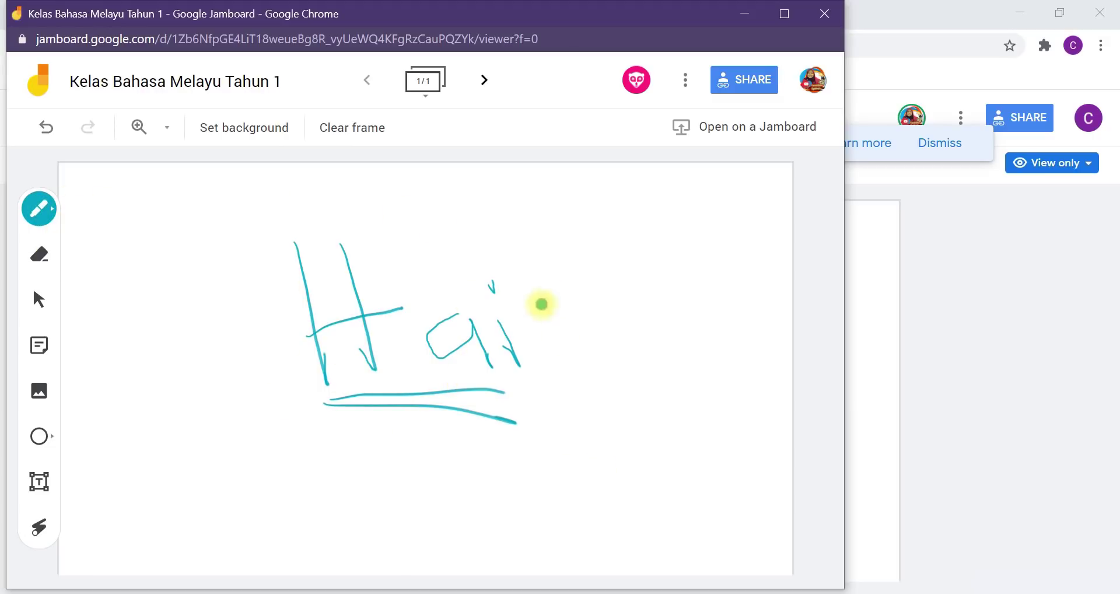
{"action": "left_click", "coordinate": [33, 263]}
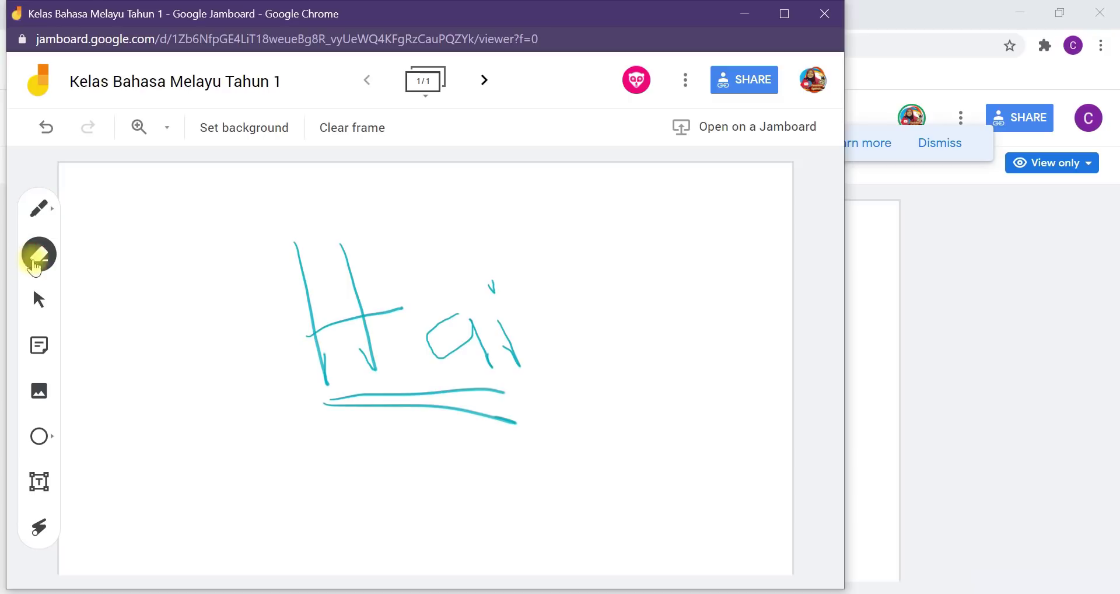
{"action": "mouse_move", "coordinate": [399, 407]}
{"action": "left_mouse_down"}
{"action": "mouse_move", "coordinate": [526, 418]}
{"action": "mouse_move", "coordinate": [321, 406]}
{"action": "left_mouse_up"}
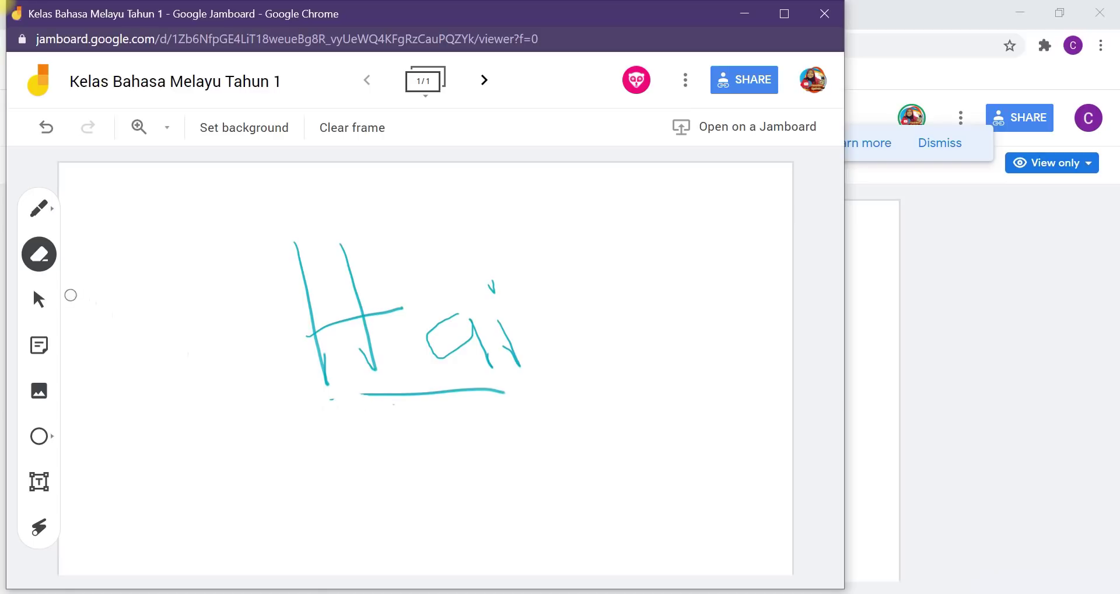
{"action": "left_click", "coordinate": [39, 299]}
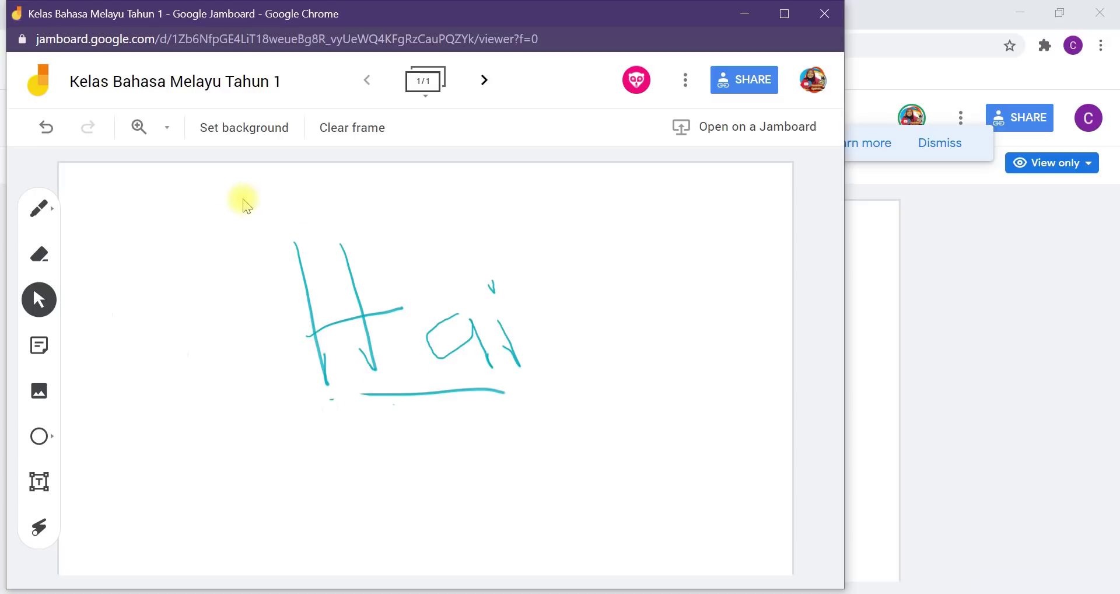
- Draw two short marker strokes near the frame's upper-left corner and erase them
{"action": "left_click", "coordinate": [39, 214]}
{"action": "mouse_move", "coordinate": [95, 223]}
{"action": "left_mouse_down"}
{"action": "mouse_move", "coordinate": [124, 213]}
{"action": "mouse_move", "coordinate": [141, 232]}
{"action": "left_mouse_up"}
{"action": "left_click", "coordinate": [41, 254]}
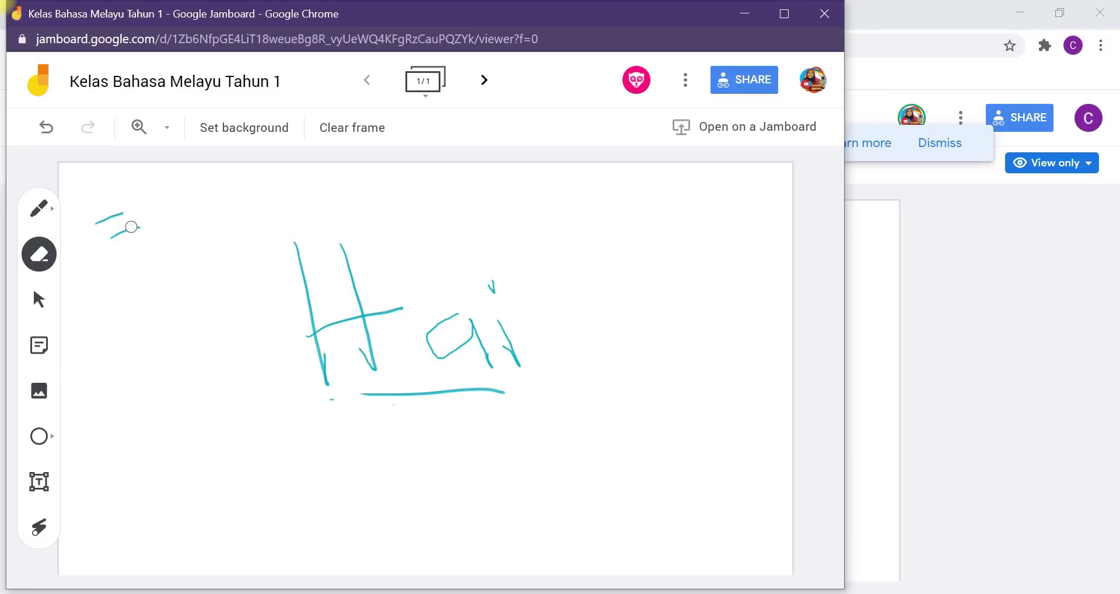
{"action": "left_click_drag", "start_coordinate": [110, 205], "coordinate": [116, 212]}
{"action": "left_click", "coordinate": [40, 299]}
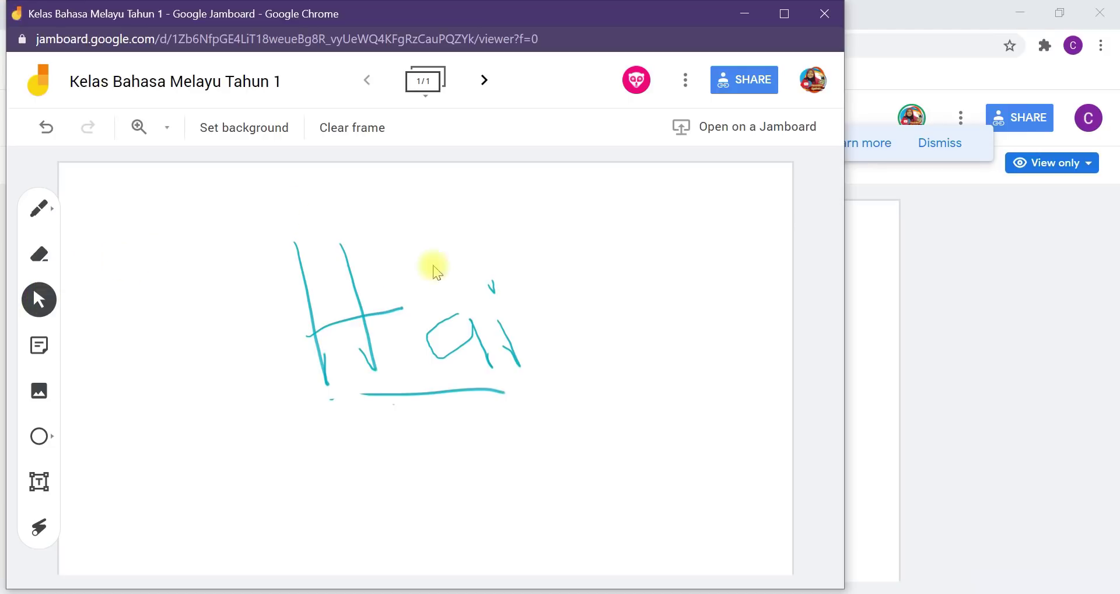
- Add a pink sticky note reading "Kelas Bahasa Melayu Tahun 1(Khamis/ 19.11.2020)", after trying the green and blue colours
{"action": "left_click", "coordinate": [41, 350]}
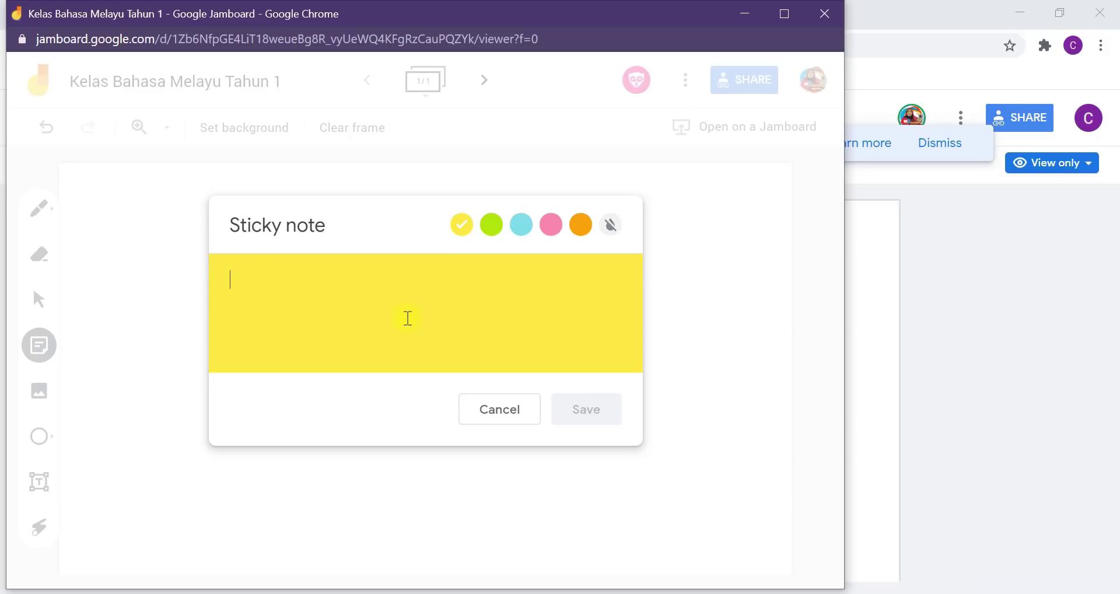
{"action": "type", "text": "Kel"}
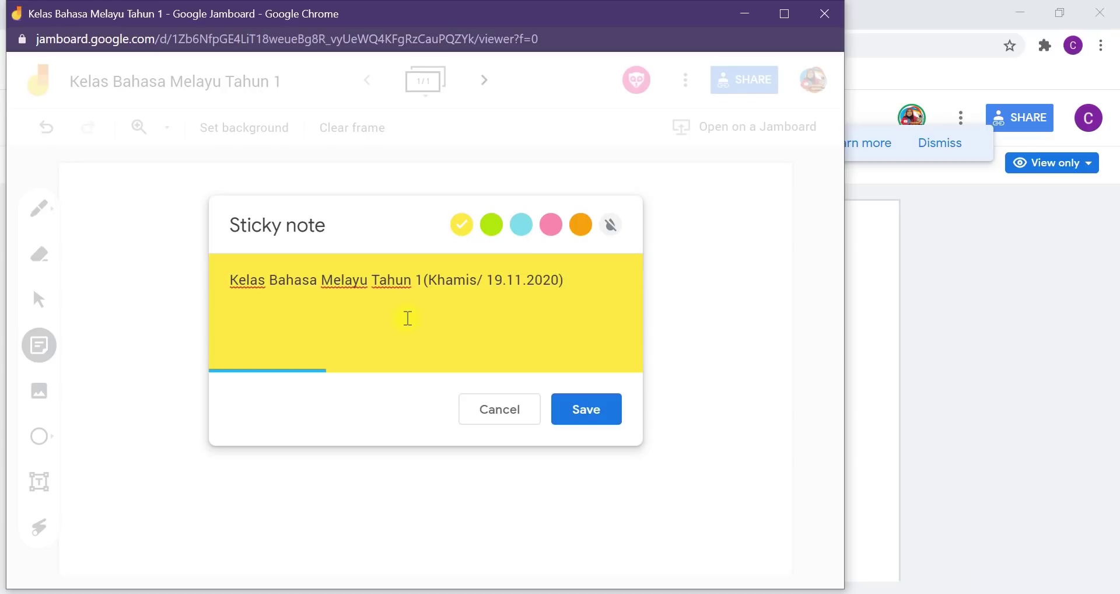
{"action": "left_click", "coordinate": [491, 225]}
{"action": "left_click", "coordinate": [524, 230]}
{"action": "left_click", "coordinate": [563, 226]}
{"action": "left_click", "coordinate": [585, 414]}
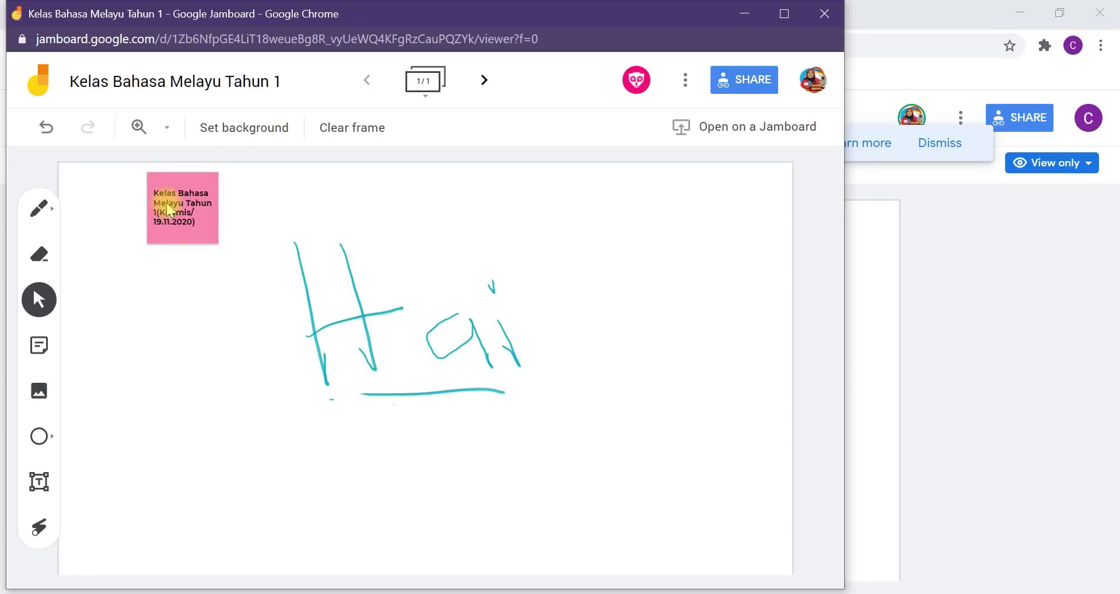
- Enlarge the pink sticky note and move it to the frame's upper-right corner
{"action": "left_click", "coordinate": [175, 207]}
{"action": "left_click_drag", "start_coordinate": [219, 246], "coordinate": [252, 278]}
{"action": "left_click_drag", "start_coordinate": [208, 197], "coordinate": [726, 212]}
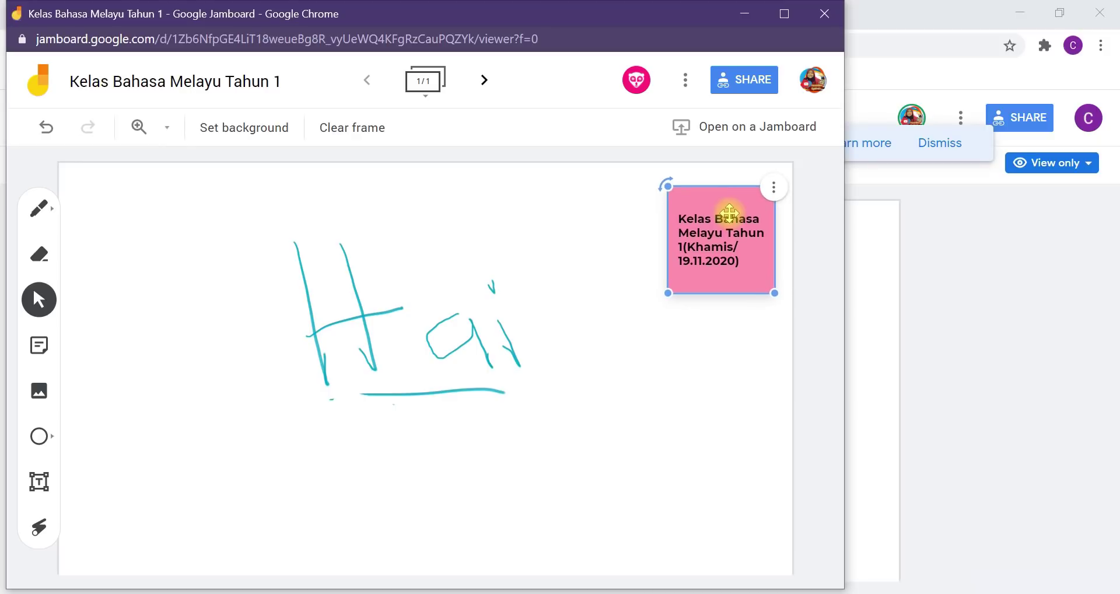
{"action": "left_click", "coordinate": [614, 388]}
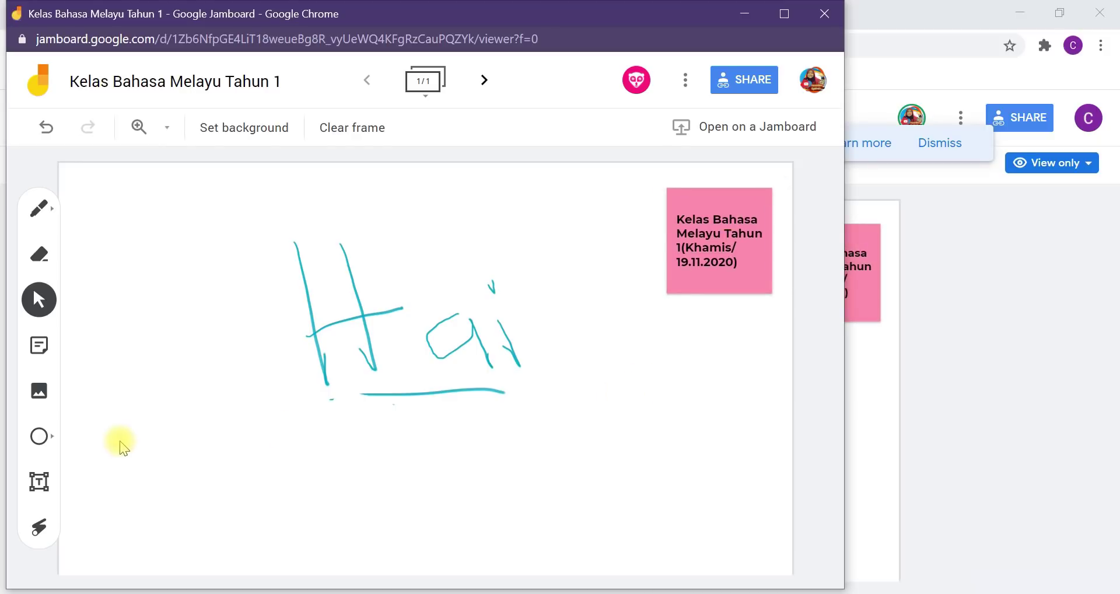
- Minimise the student's window and insert the first cat picture from a Google Image Search for "kucing" on the frame
{"action": "left_click", "coordinate": [1024, 12]}
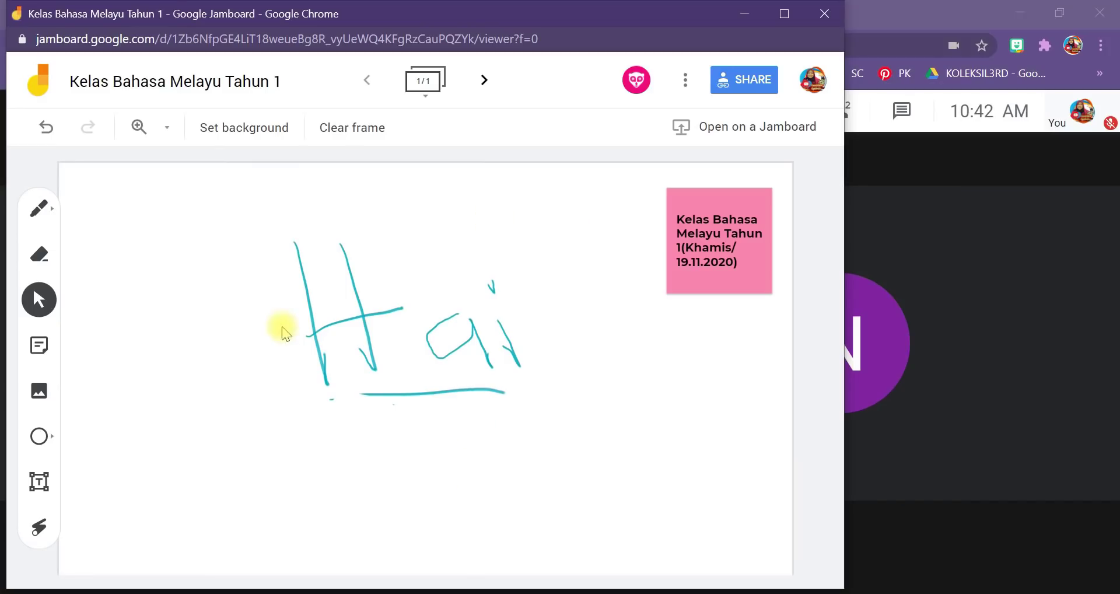
{"action": "left_click", "coordinate": [41, 396]}
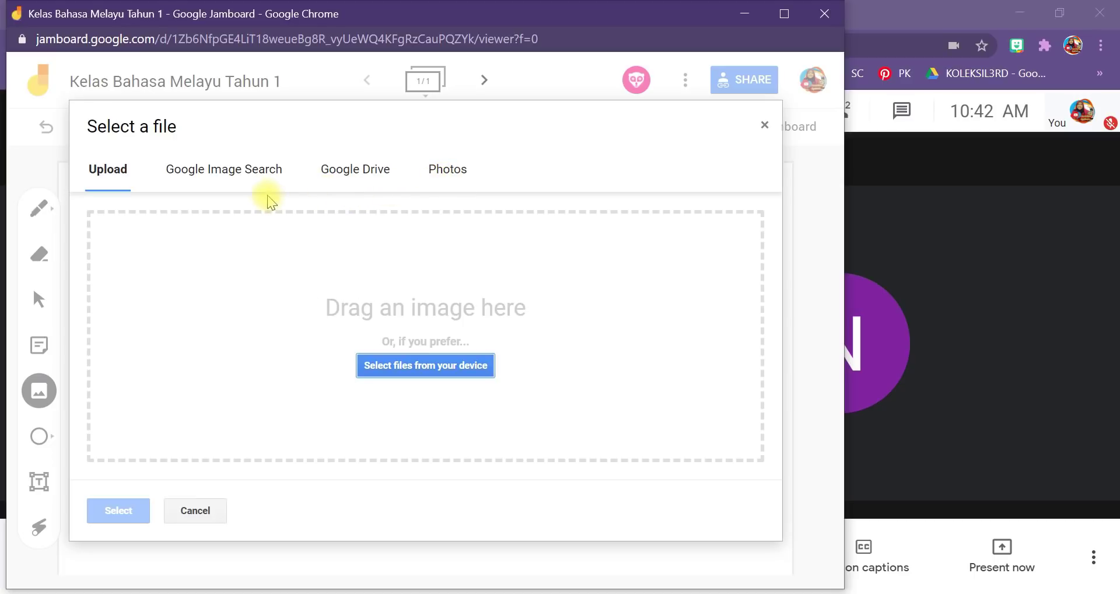
{"action": "left_click", "coordinate": [254, 184]}
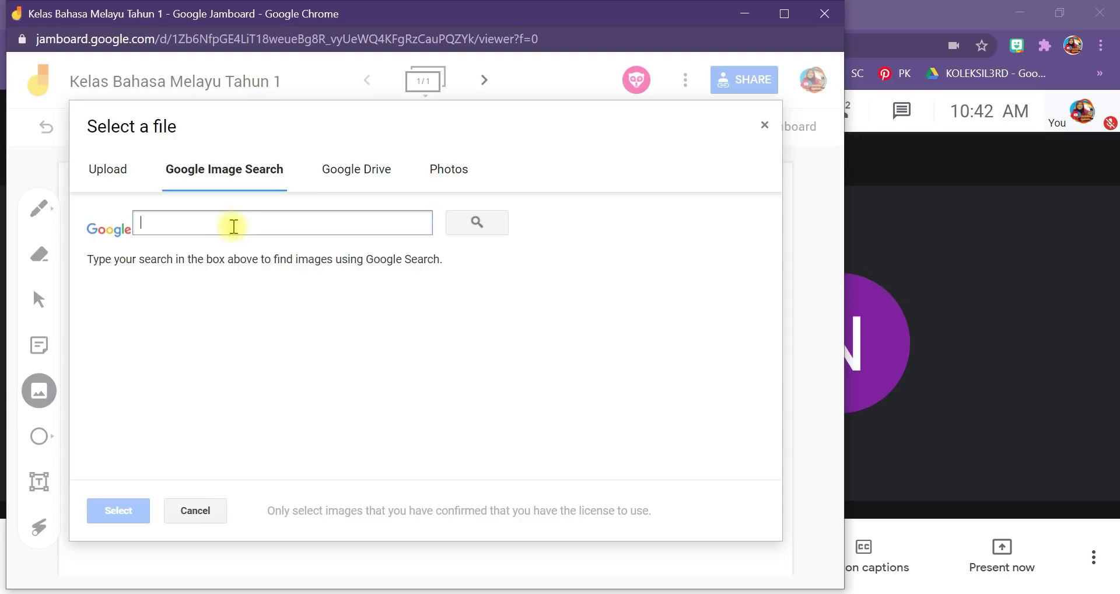
{"action": "type", "text": "kucing"}
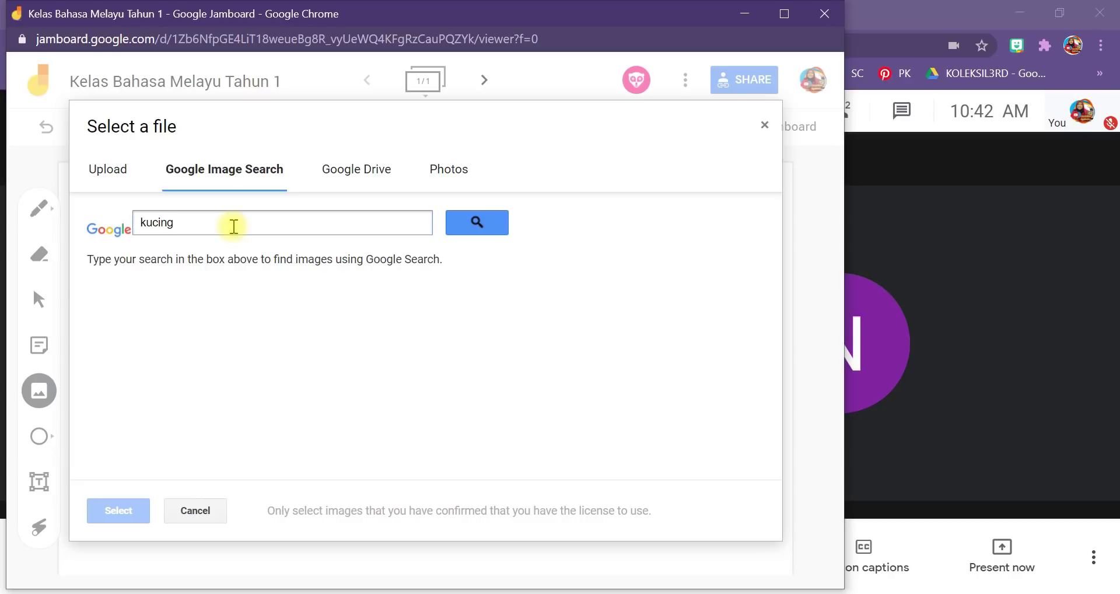
{"action": "left_click", "coordinate": [482, 230]}
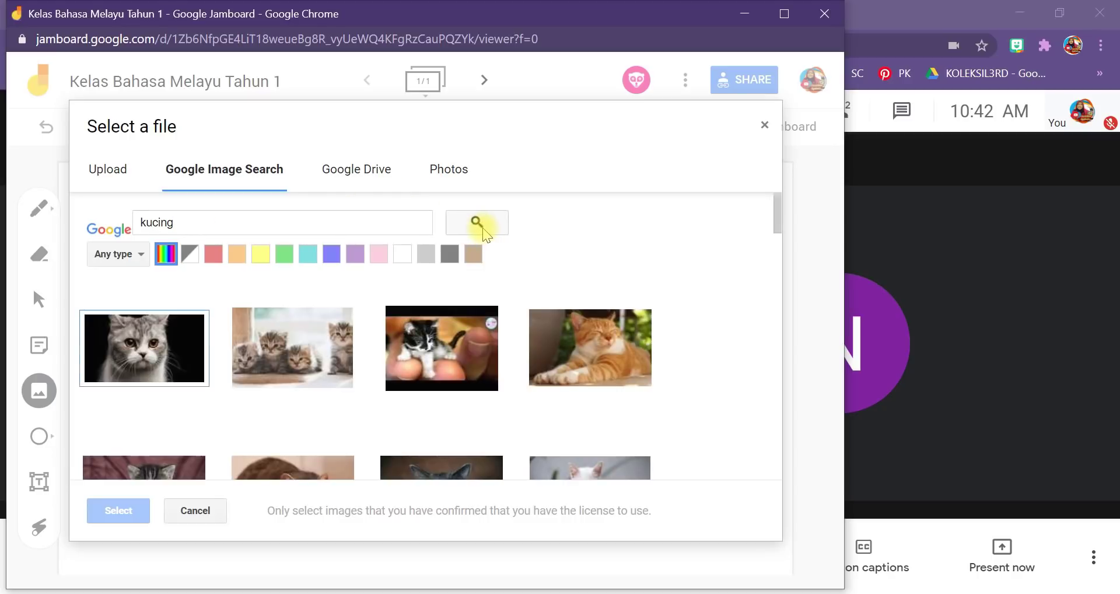
{"action": "left_click", "coordinate": [134, 357]}
{"action": "left_click", "coordinate": [101, 508]}
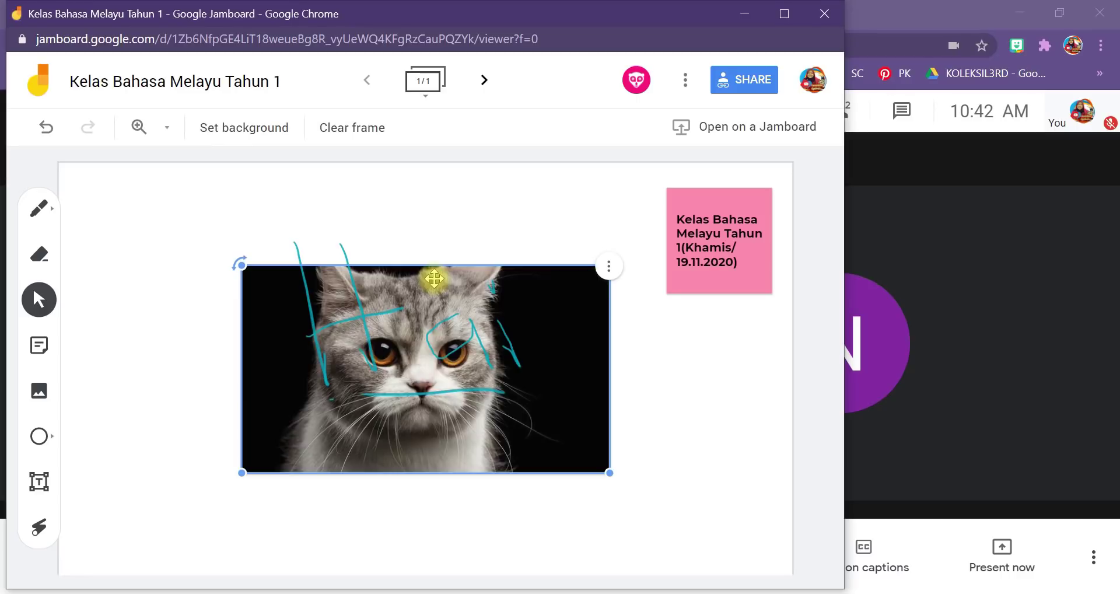
- Move the cat picture below the underlined "Hai" and shrink it to fit inside the frame
{"action": "left_click_drag", "start_coordinate": [425, 284], "coordinate": [417, 545]}
{"action": "scroll", "coordinate": [277, 471], "scroll_direction": "down", "scroll_amount": 1}
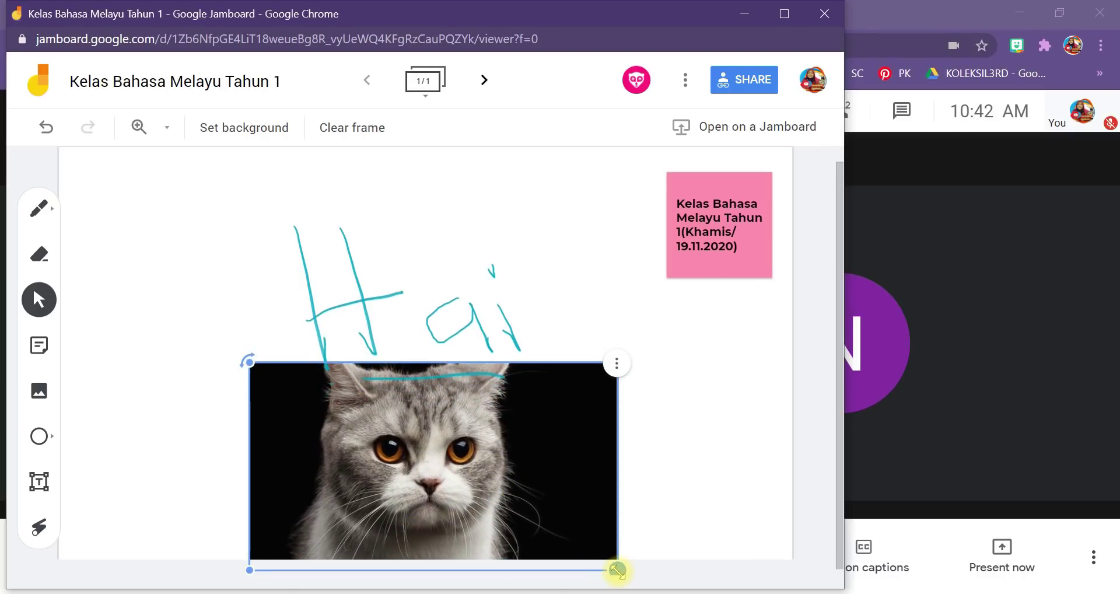
{"action": "left_click_drag", "start_coordinate": [617, 569], "coordinate": [457, 498]}
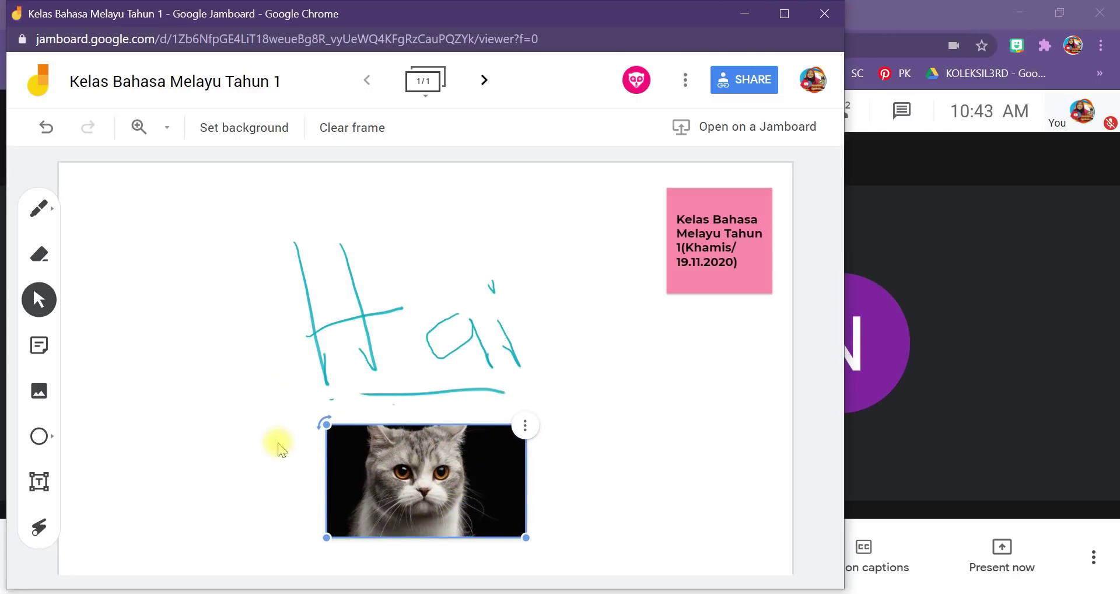
- Draw four red marker lines leading outward from the cat's two ears and two eyes to either side of the picture
{"action": "left_click", "coordinate": [39, 211]}
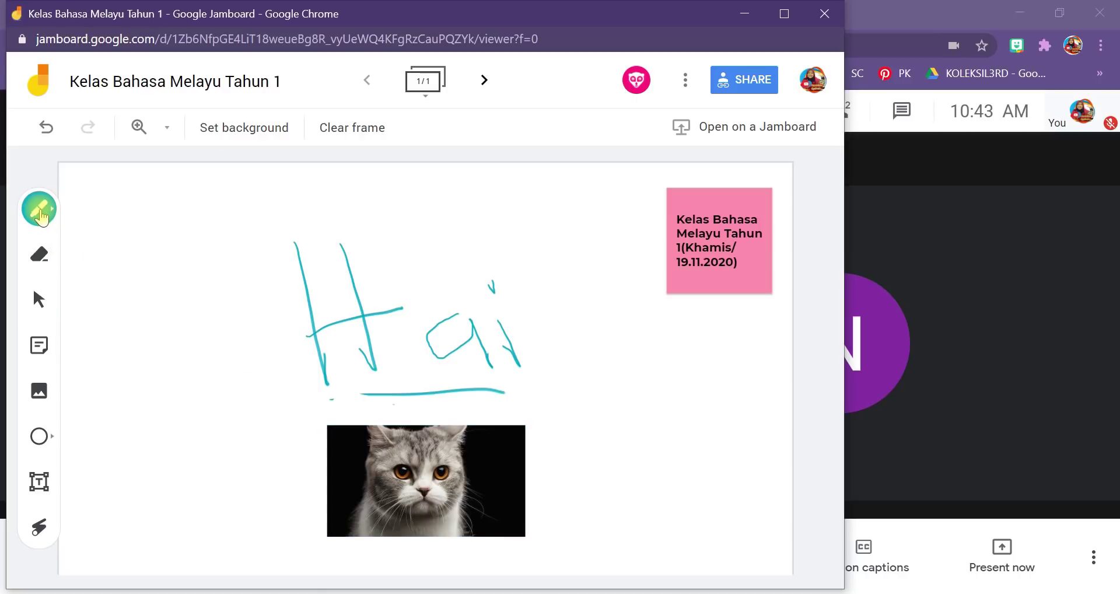
{"action": "left_click", "coordinate": [42, 211]}
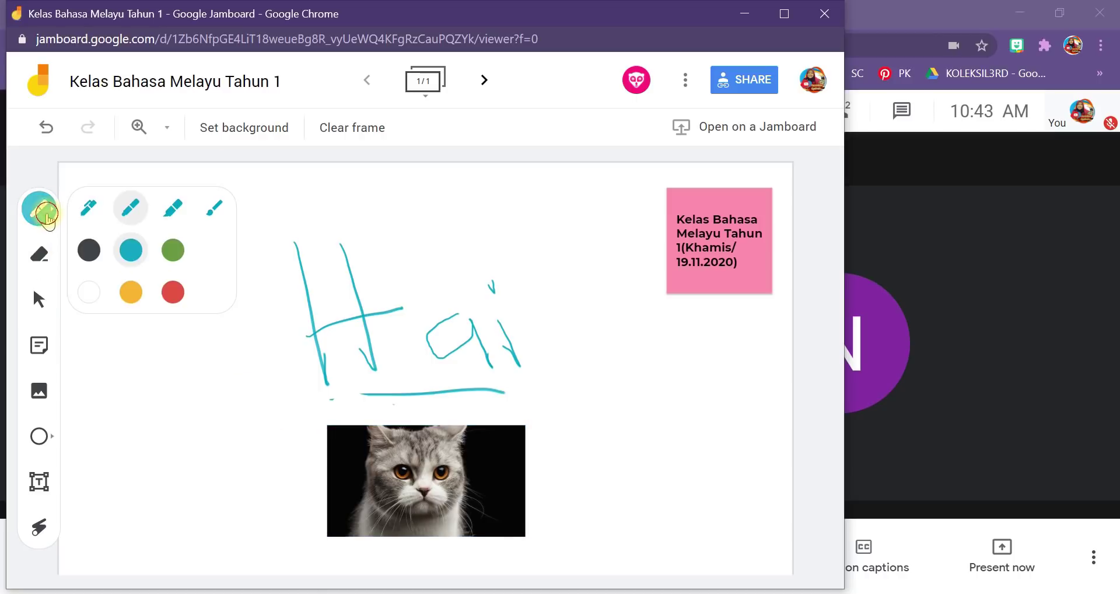
{"action": "left_click", "coordinate": [174, 293]}
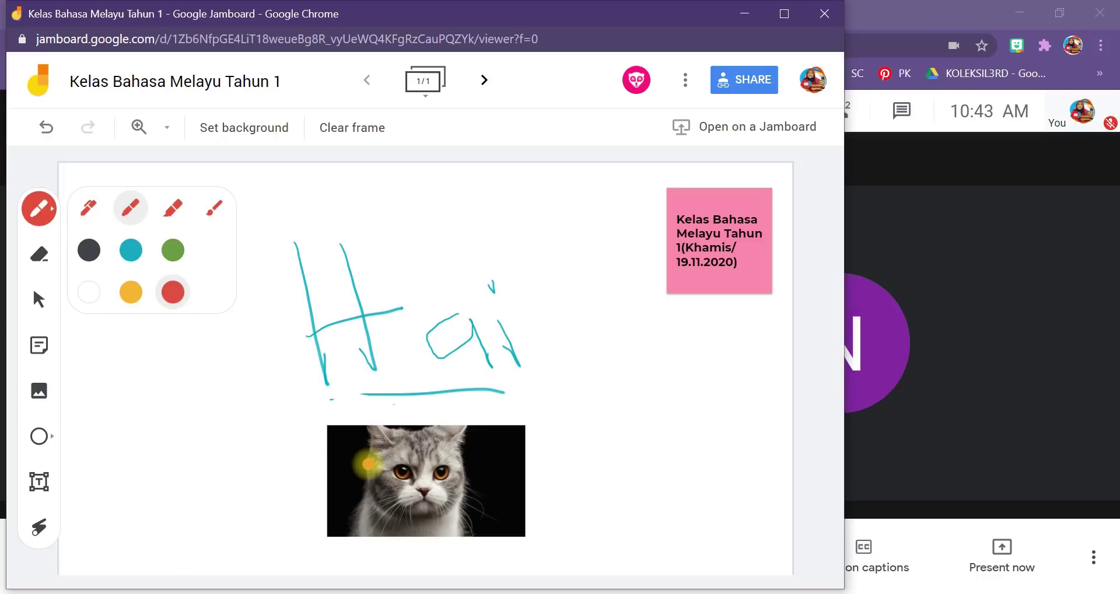
{"action": "left_click_drag", "start_coordinate": [369, 441], "coordinate": [288, 439]}
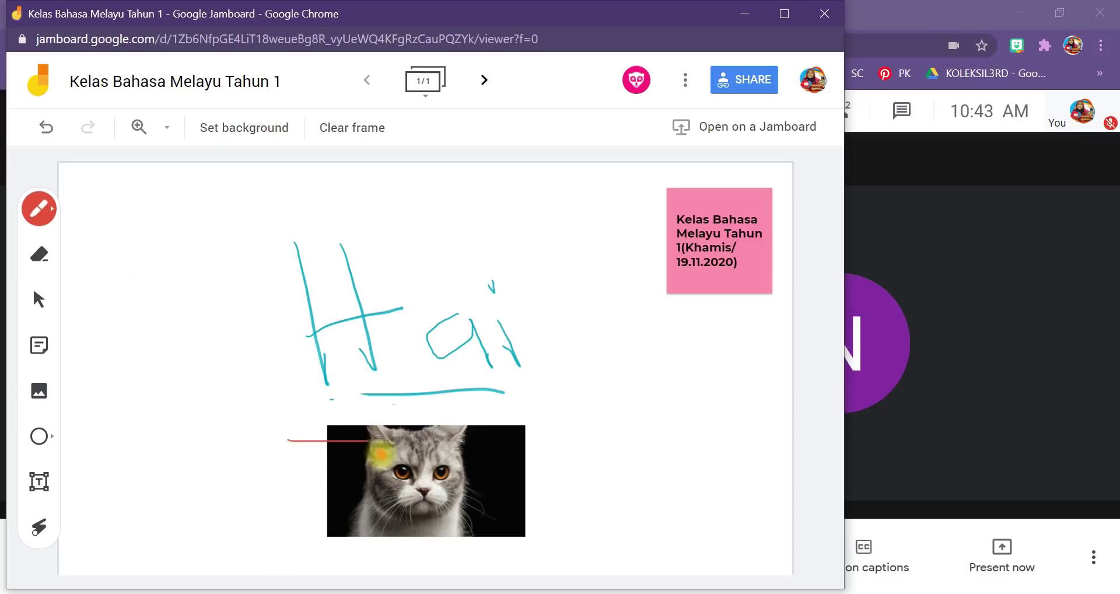
{"action": "left_click_drag", "start_coordinate": [455, 434], "coordinate": [582, 442]}
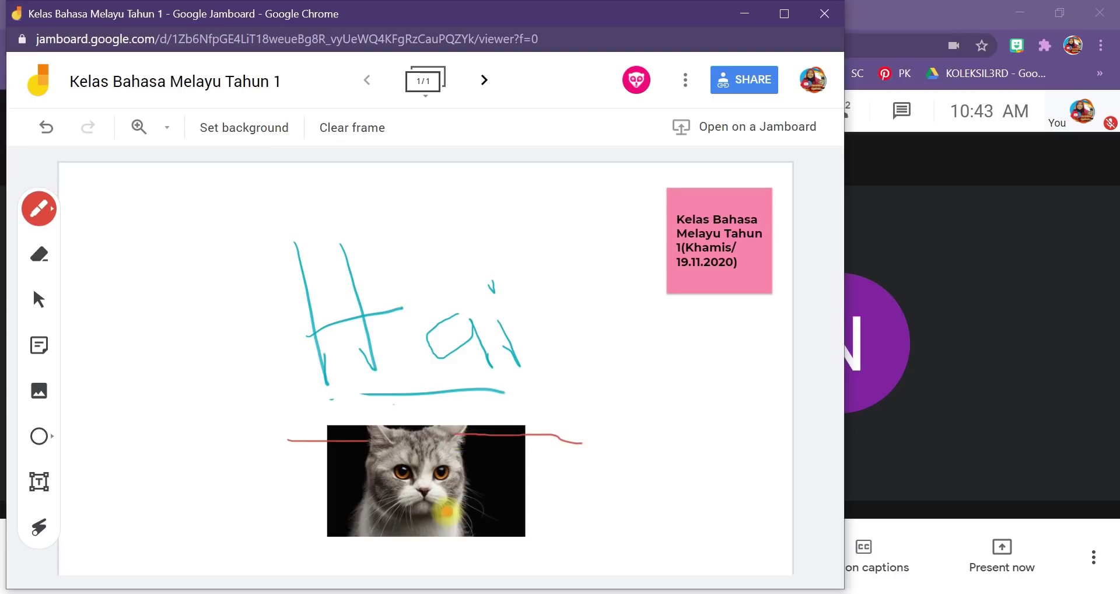
{"action": "left_click_drag", "start_coordinate": [448, 458], "coordinate": [450, 459]}
{"action": "left_click_drag", "start_coordinate": [497, 494], "coordinate": [579, 499]}
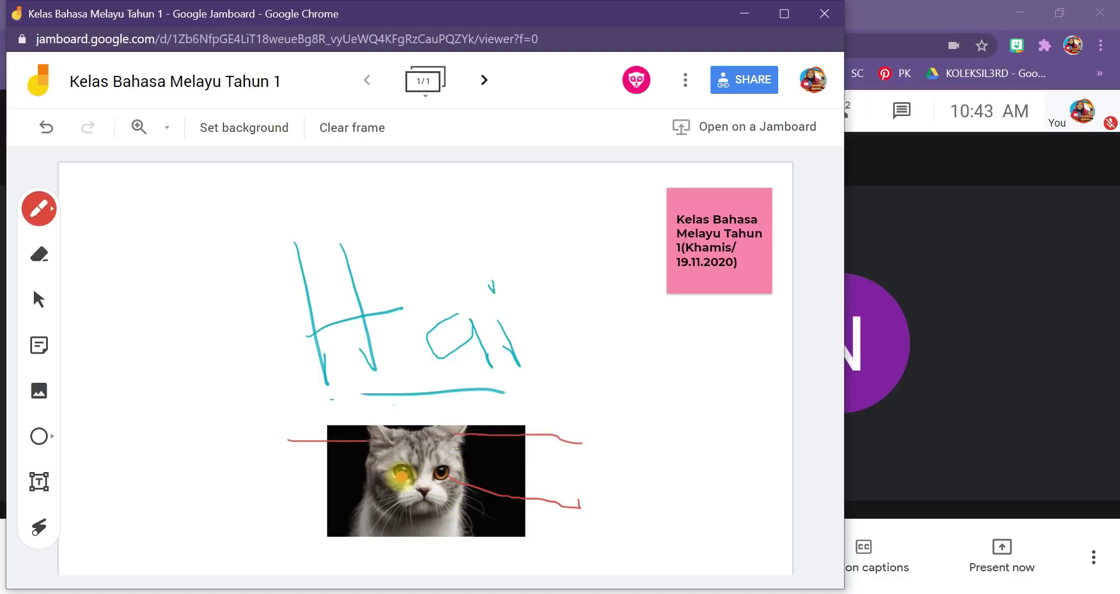
{"action": "left_click_drag", "start_coordinate": [401, 473], "coordinate": [295, 507]}
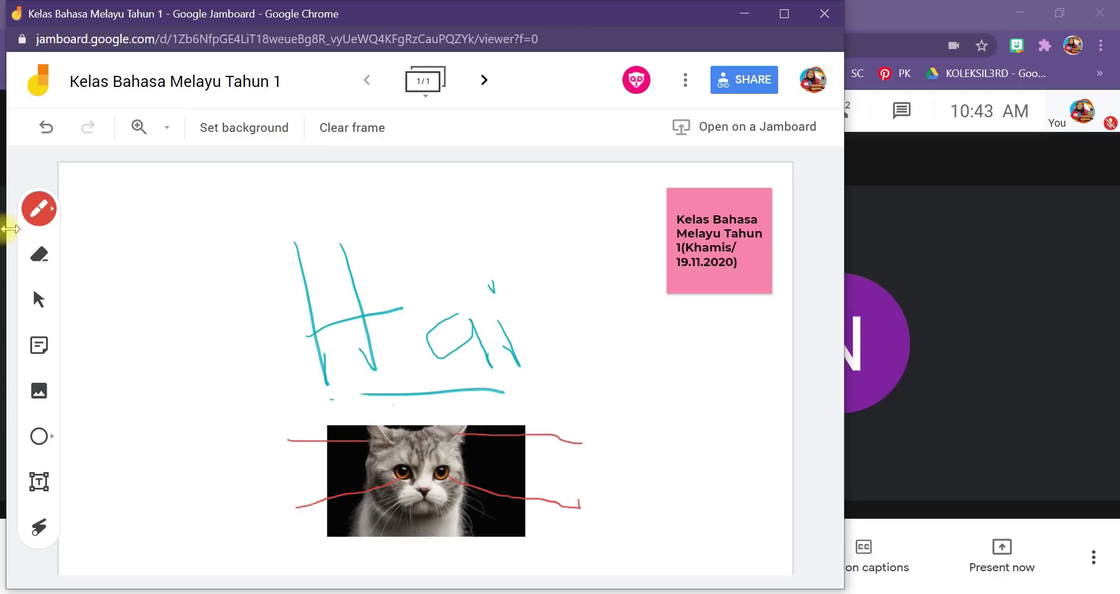
- Draw a black-outlined circle on the blank area to the left of the cat picture
{"action": "left_click", "coordinate": [52, 436]}
{"action": "mouse_move", "coordinate": [117, 348]}
{"action": "left_mouse_down"}
{"action": "mouse_move", "coordinate": [158, 400]}
{"action": "mouse_move", "coordinate": [204, 418]}
{"action": "left_mouse_up"}
{"action": "left_click_drag", "start_coordinate": [168, 385], "coordinate": [178, 419]}
{"action": "key", "text": "Escape"}
- Draw a rounded rectangle and move it to the end of the upper red line right of the cat picture
{"action": "left_click", "coordinate": [52, 438]}
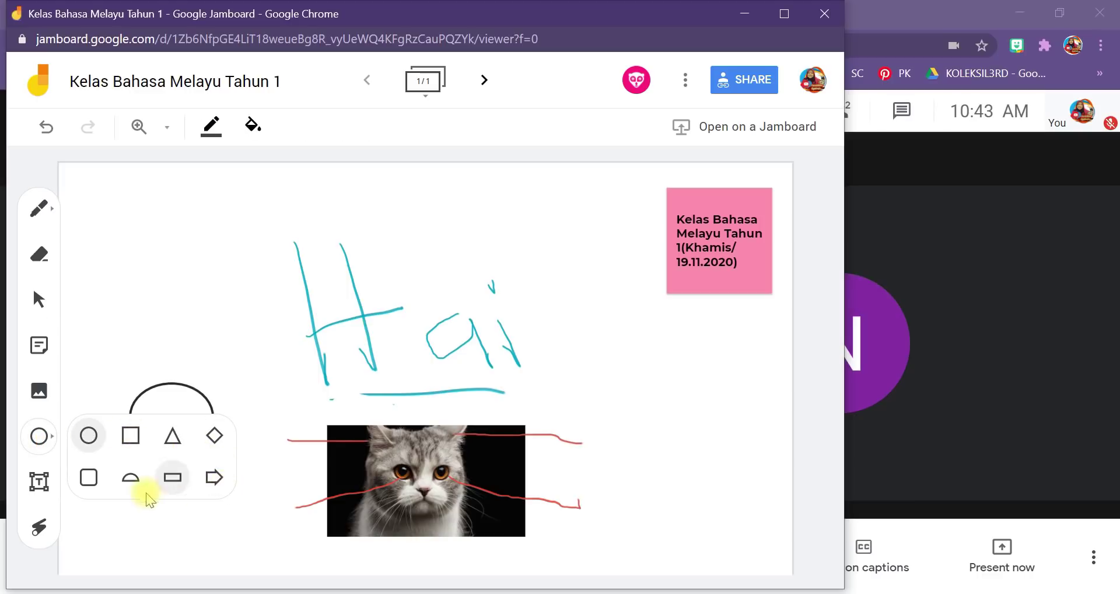
{"action": "left_click", "coordinate": [89, 483]}
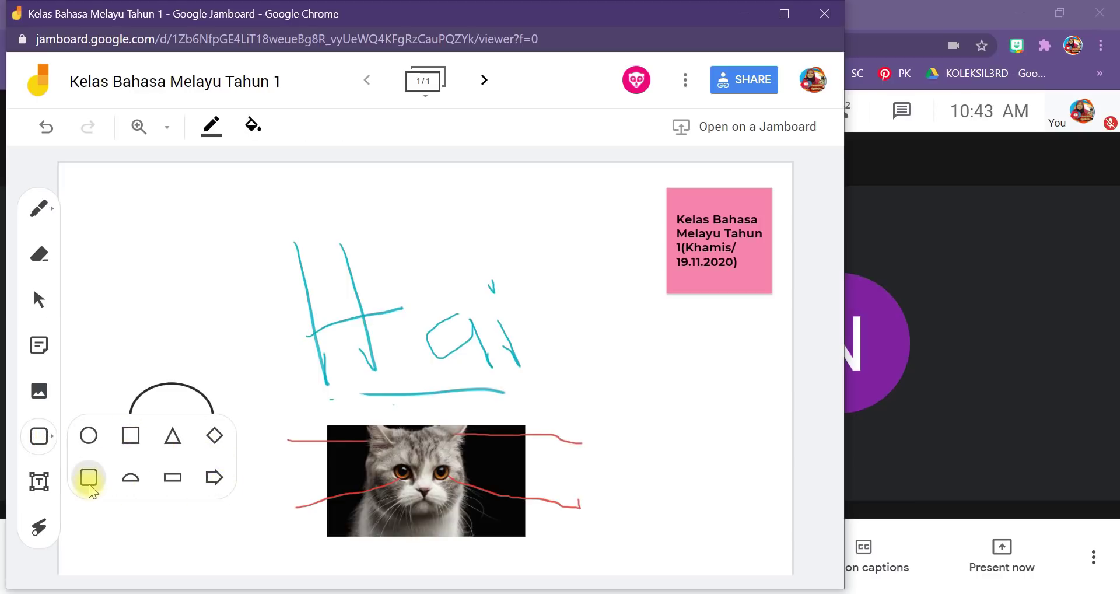
{"action": "left_click_drag", "start_coordinate": [111, 276], "coordinate": [264, 322]}
{"action": "left_click_drag", "start_coordinate": [216, 295], "coordinate": [641, 441]}
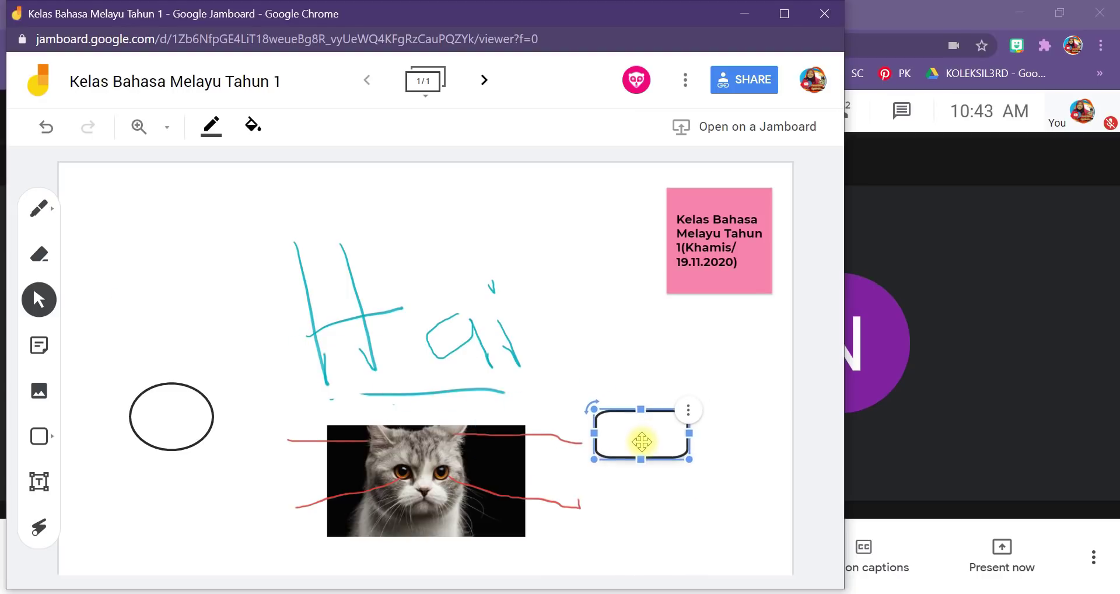
- Duplicate the rounded rectangle, place the copy below it at the end of the lower red line, and view its order options
{"action": "left_click", "coordinate": [689, 411]}
{"action": "left_click", "coordinate": [635, 432]}
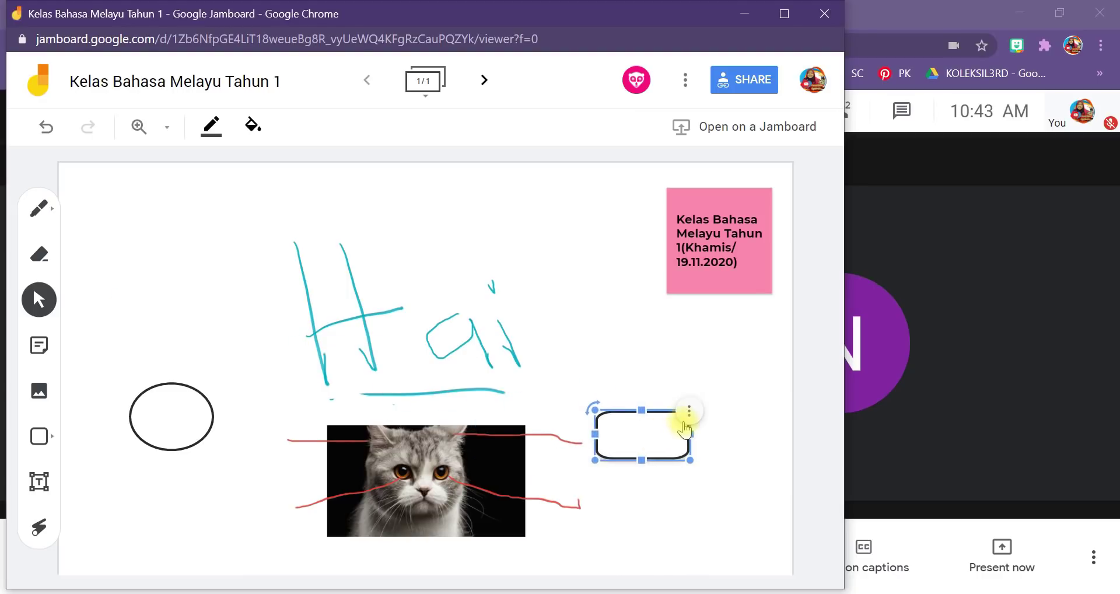
{"action": "left_click", "coordinate": [687, 414]}
{"action": "left_click", "coordinate": [702, 417]}
{"action": "left_click_drag", "start_coordinate": [660, 446], "coordinate": [639, 504]}
{"action": "left_click", "coordinate": [688, 491]}
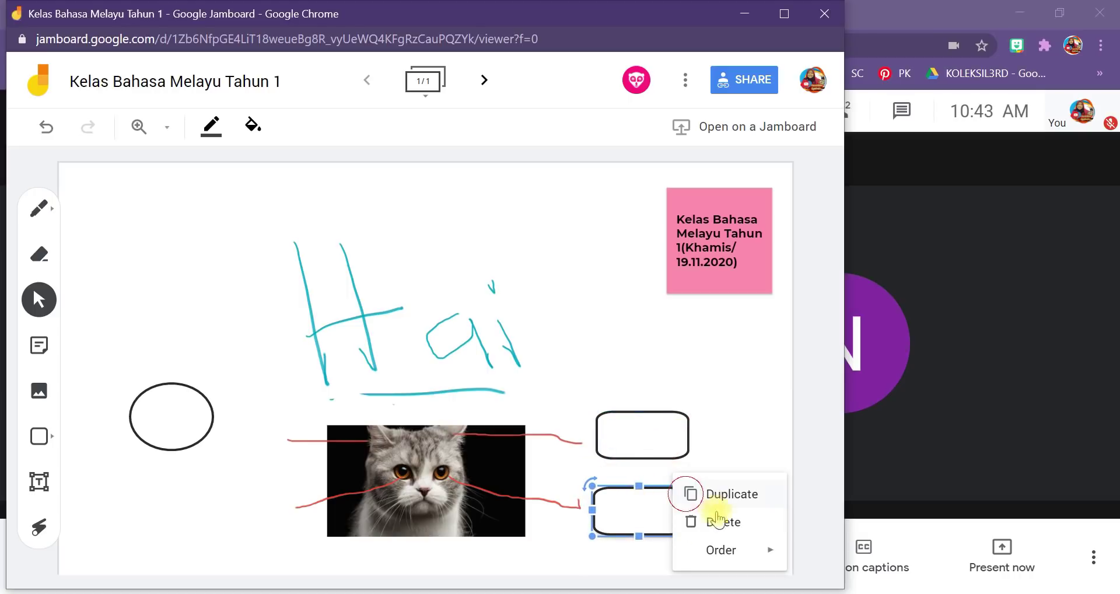
{"action": "left_click", "coordinate": [769, 554]}
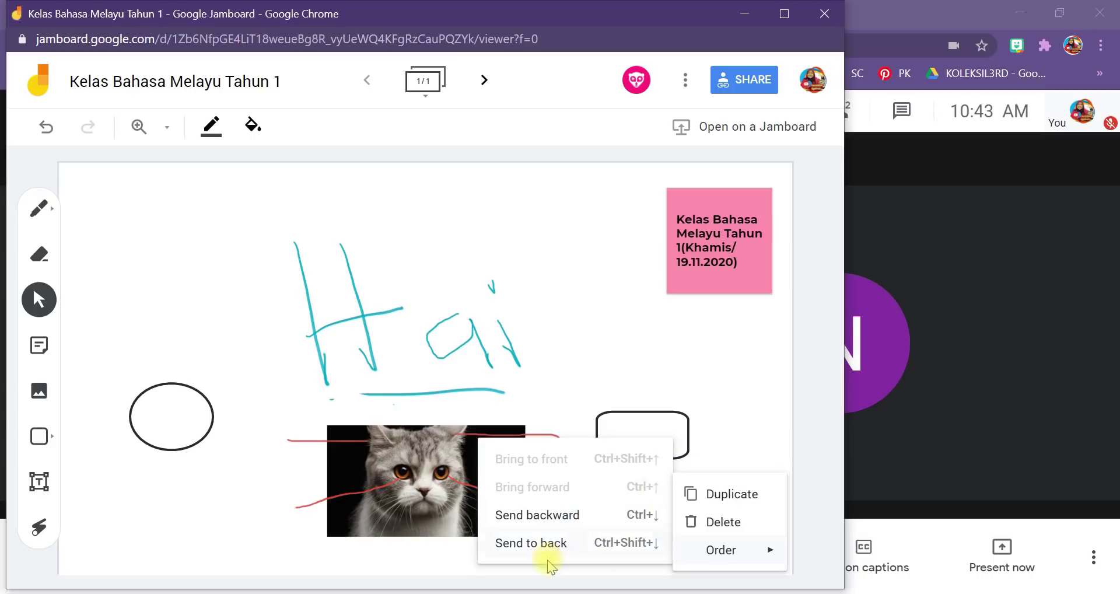
{"action": "left_click", "coordinate": [728, 363]}
- Move the circle beside the upper-left red line, duplicate it and place the copy directly below
{"action": "left_click_drag", "start_coordinate": [152, 431], "coordinate": [200, 445]}
{"action": "right_click", "coordinate": [267, 415]}
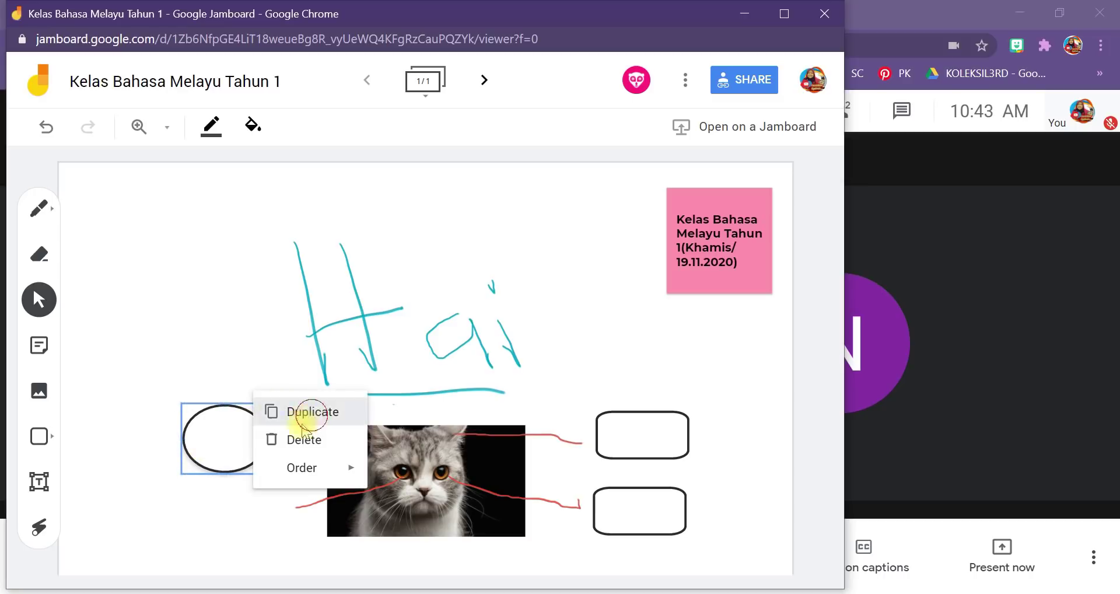
{"action": "left_click", "coordinate": [277, 416]}
{"action": "left_click_drag", "start_coordinate": [265, 434], "coordinate": [222, 515]}
{"action": "left_click", "coordinate": [156, 326]}
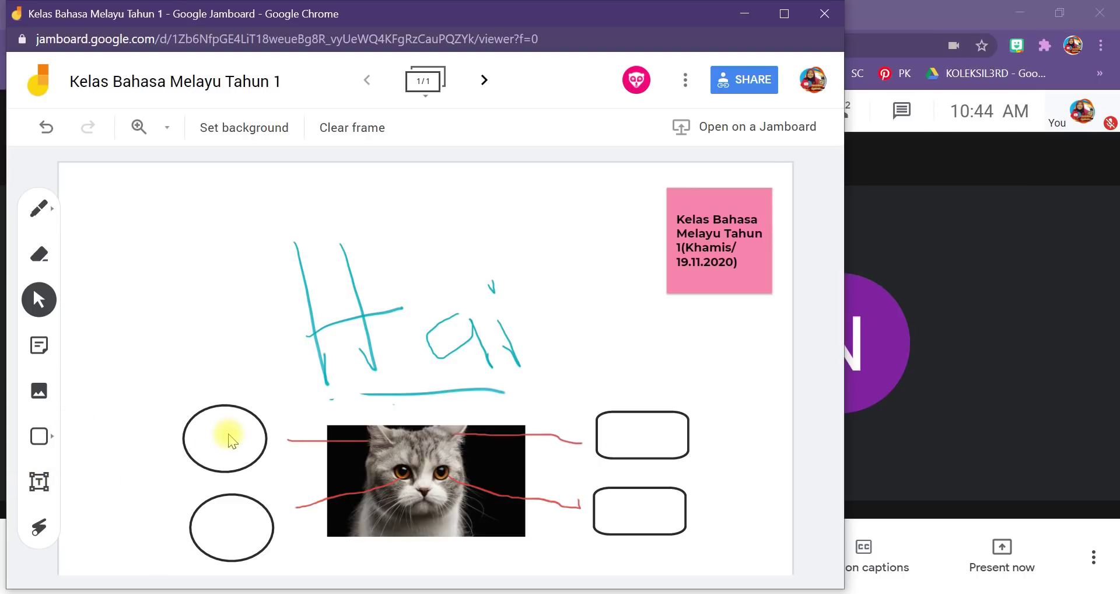
- Add a text box reading "mata", shrink it and move it inside the lower circle
{"action": "left_click", "coordinate": [39, 482]}
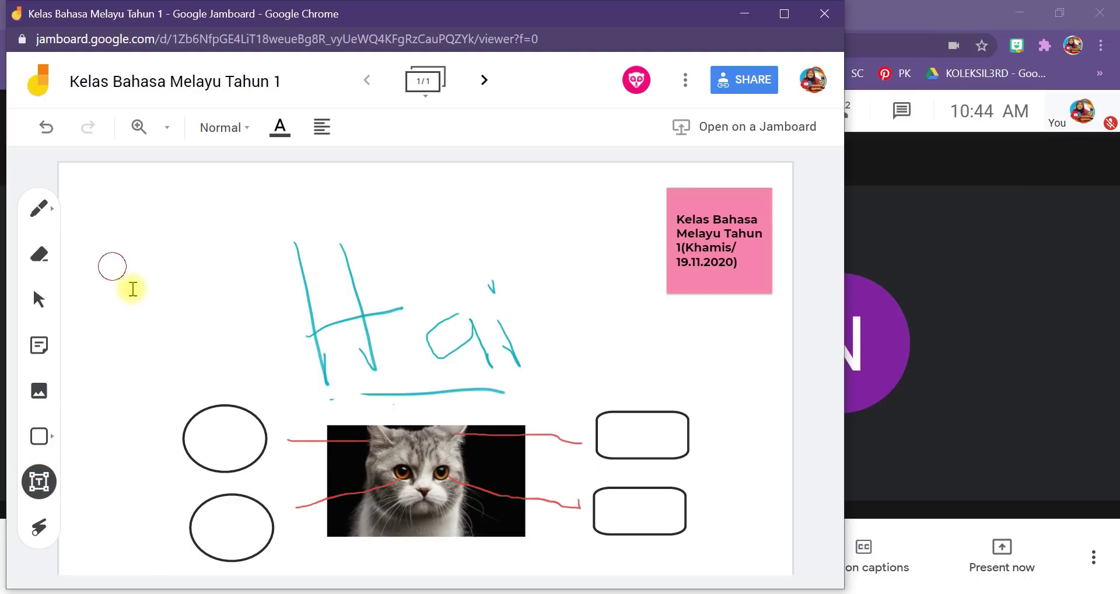
{"action": "left_click", "coordinate": [162, 270]}
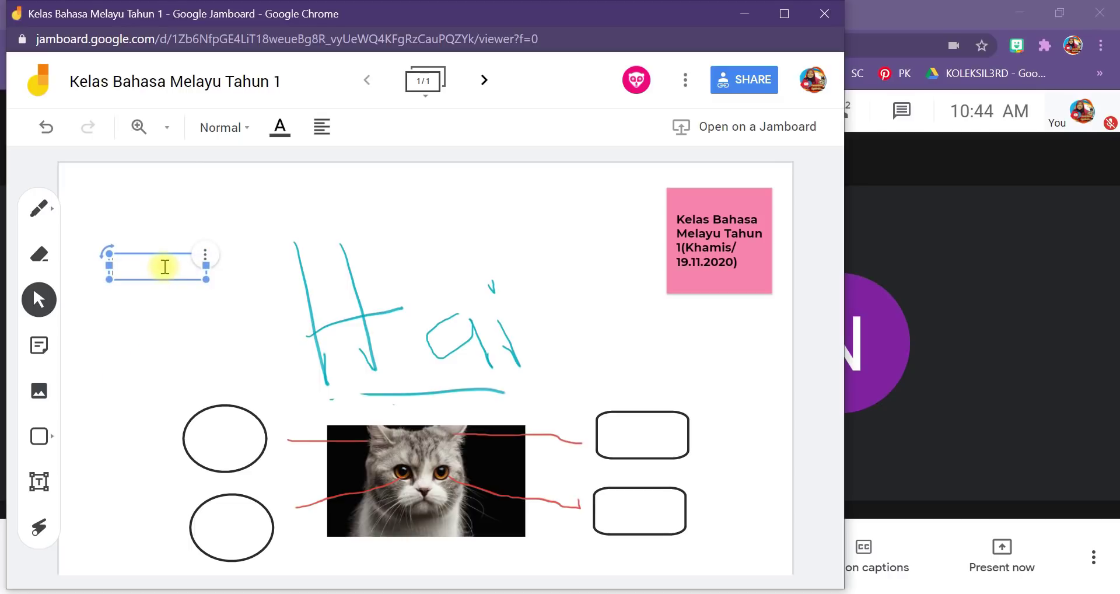
{"action": "left_click", "coordinate": [181, 267]}
{"action": "left_click", "coordinate": [167, 264]}
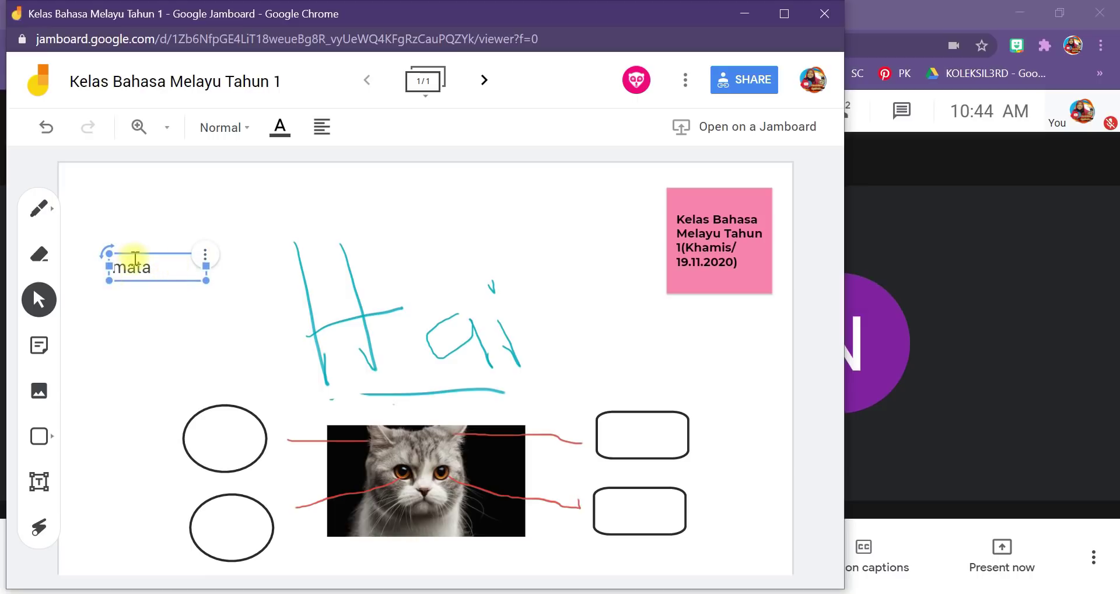
{"action": "mouse_move", "coordinate": [206, 280]}
{"action": "left_mouse_down"}
{"action": "mouse_move", "coordinate": [169, 271]}
{"action": "mouse_move", "coordinate": [189, 285]}
{"action": "left_mouse_up"}
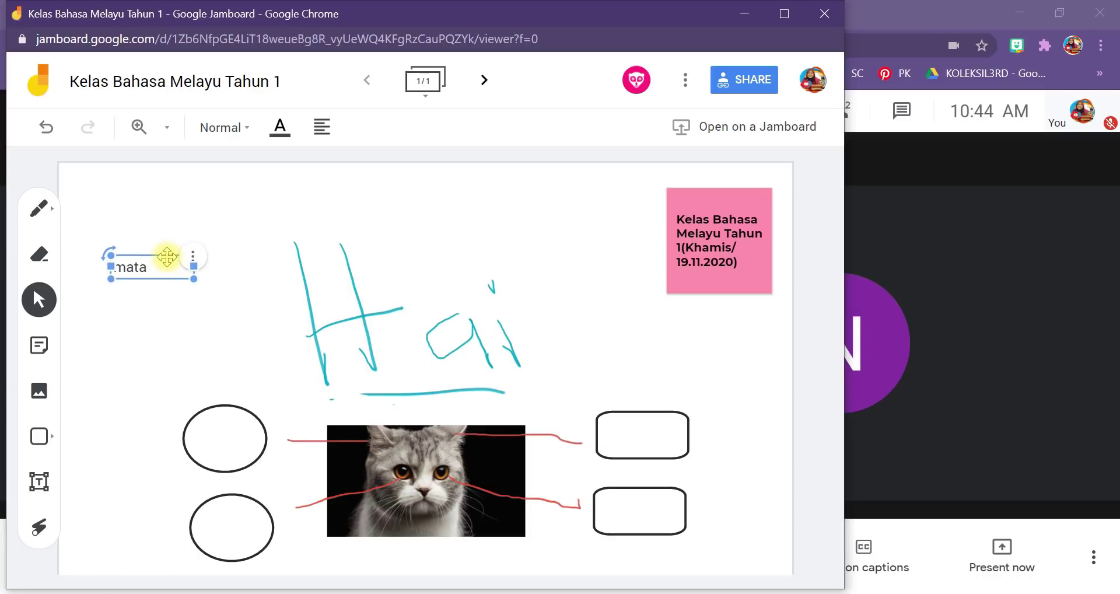
{"action": "left_click", "coordinate": [167, 255]}
{"action": "left_click_drag", "start_coordinate": [167, 256], "coordinate": [265, 527]}
{"action": "left_click", "coordinate": [156, 464]}
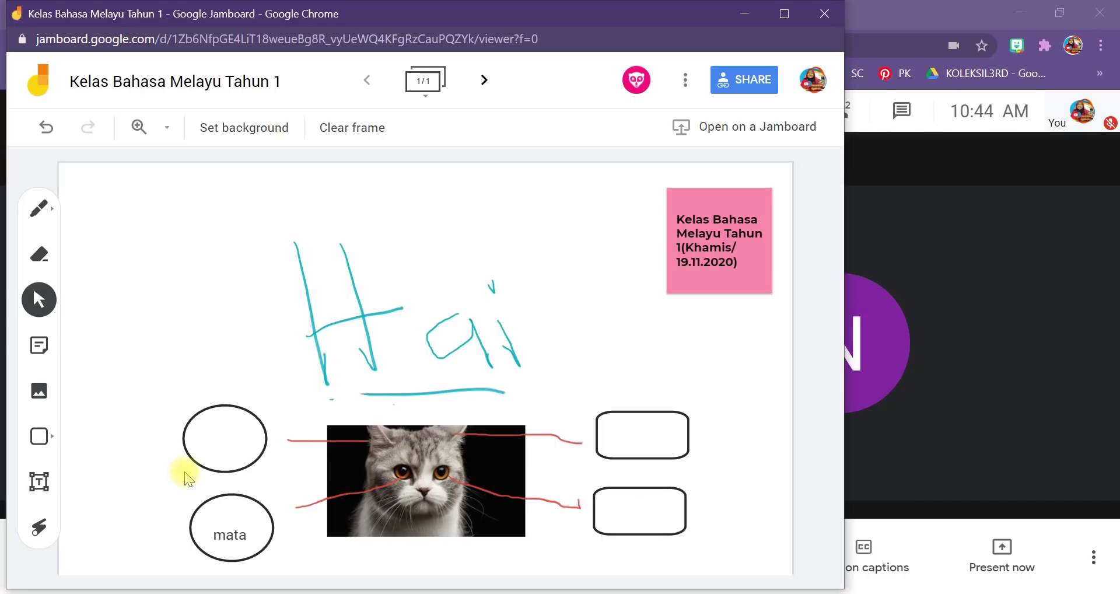
- Point out the "Hai" writing and the word "mata" with laser strokes, and return to the Select tool
{"action": "left_click", "coordinate": [37, 533]}
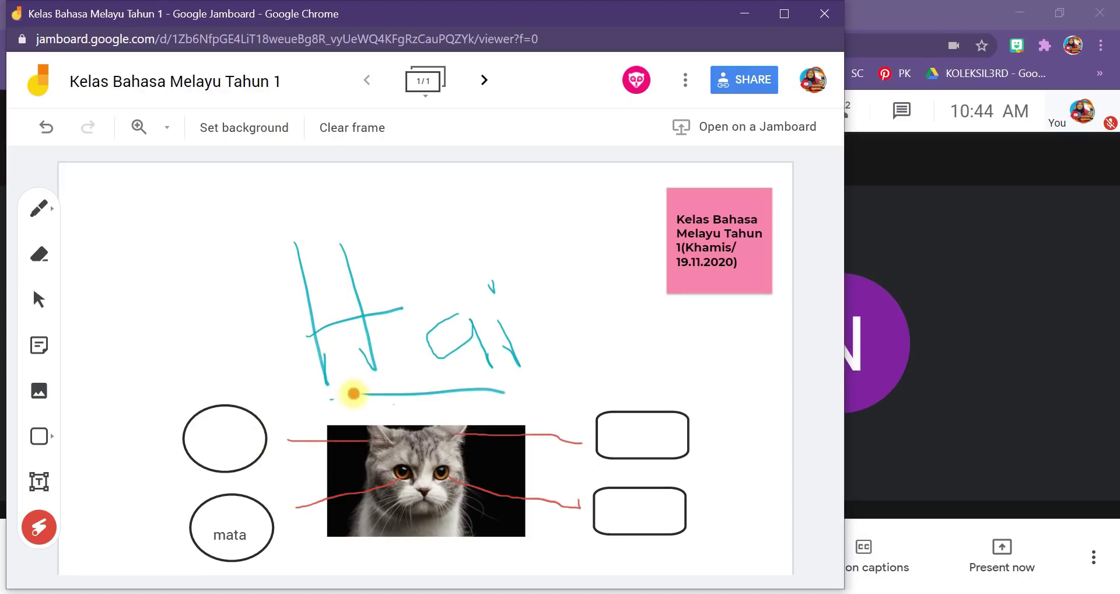
{"action": "left_click", "coordinate": [305, 384]}
{"action": "left_click_drag", "start_coordinate": [397, 373], "coordinate": [520, 363]}
{"action": "left_click_drag", "start_coordinate": [237, 524], "coordinate": [207, 548]}
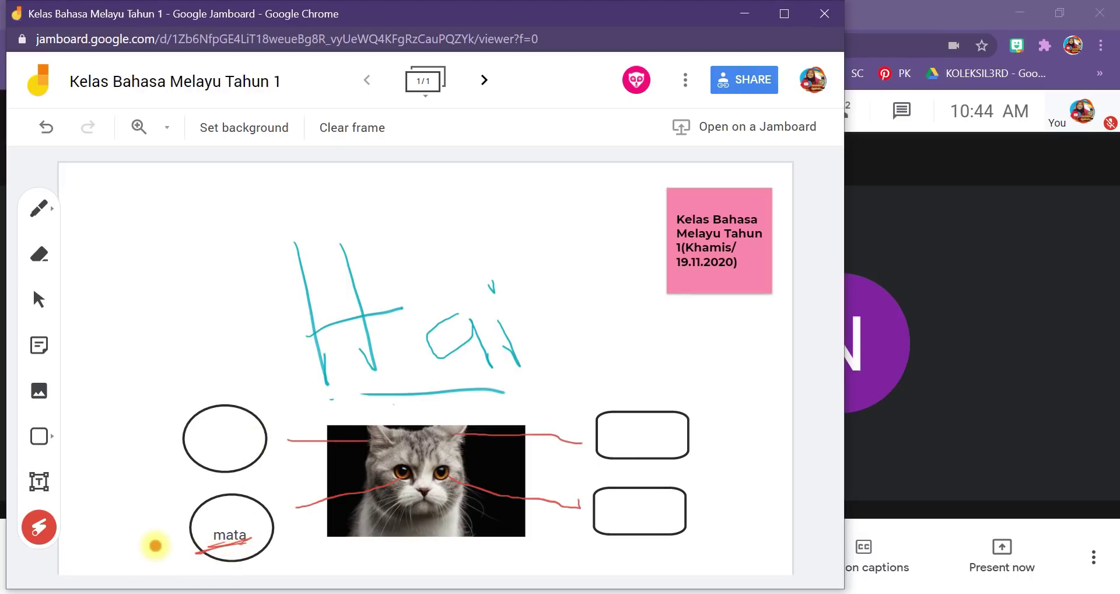
{"action": "left_click_drag", "start_coordinate": [193, 574], "coordinate": [275, 510]}
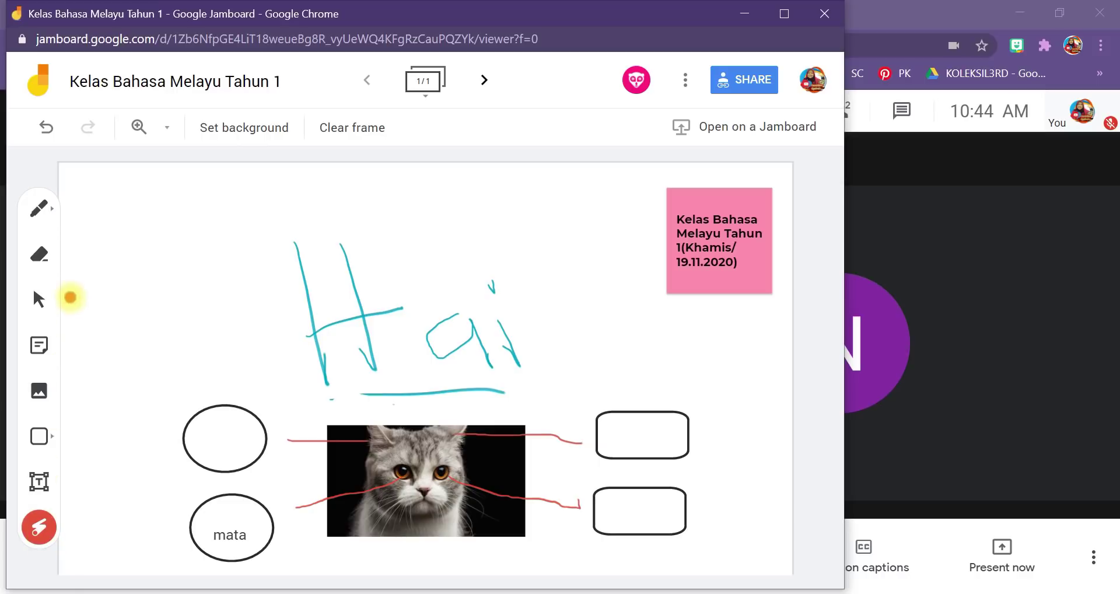
{"action": "left_click", "coordinate": [41, 299]}
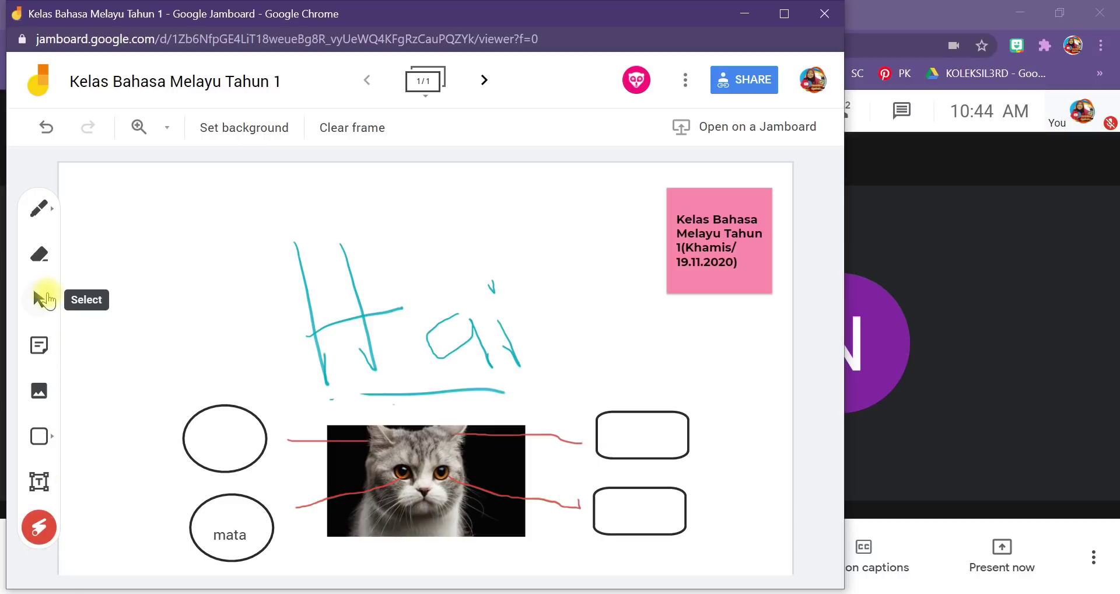
{"action": "left_click", "coordinate": [45, 299]}
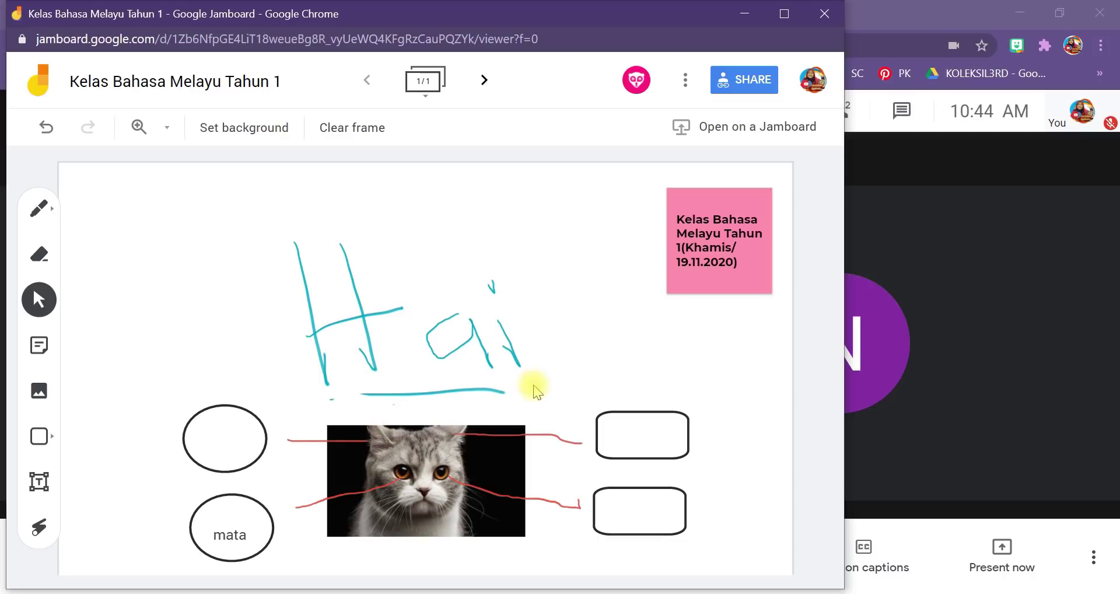
- Check how the board looks in the student's window and return to the teacher's Jamboard
{"action": "left_click", "coordinate": [551, 539]}
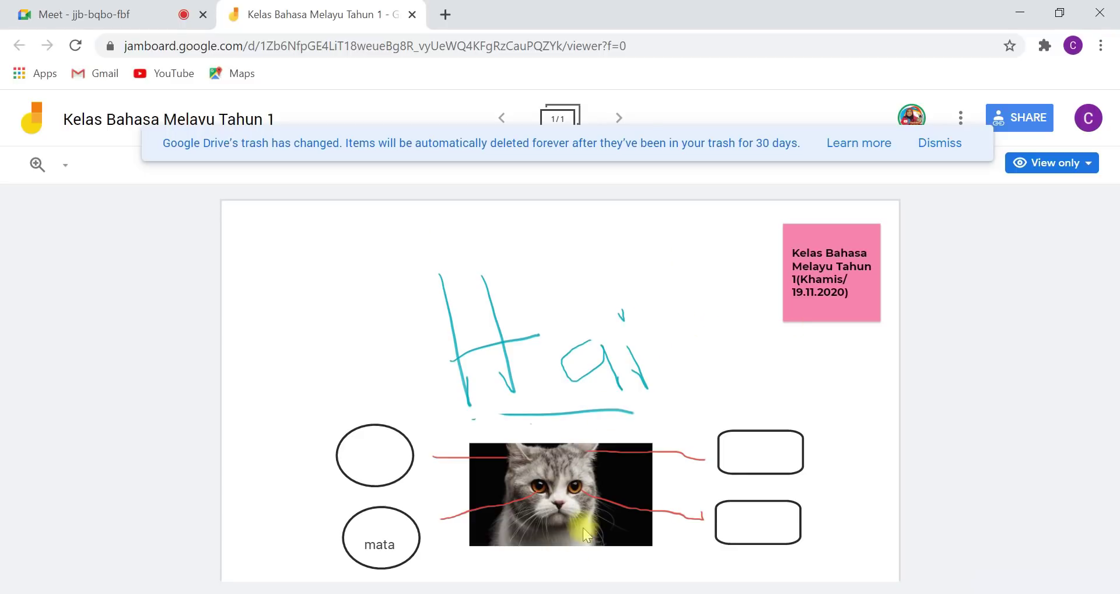
{"action": "mouse_move", "coordinate": [583, 592]}
{"action": "left_click", "coordinate": [651, 522]}
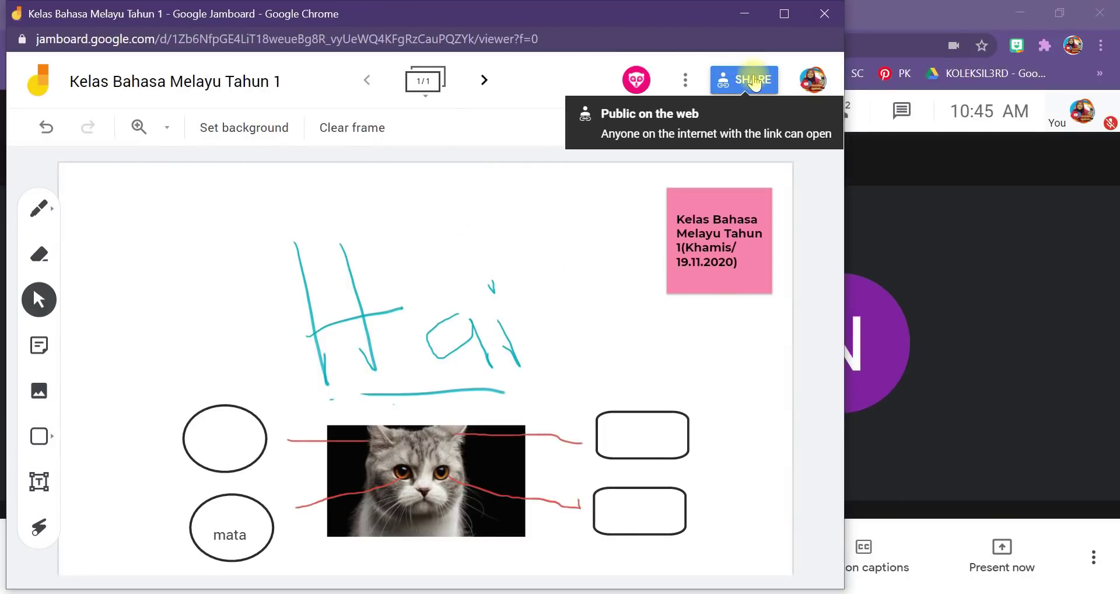
- Change the sharing link's permission to Editor for anyone with the link
{"action": "left_click", "coordinate": [723, 85]}
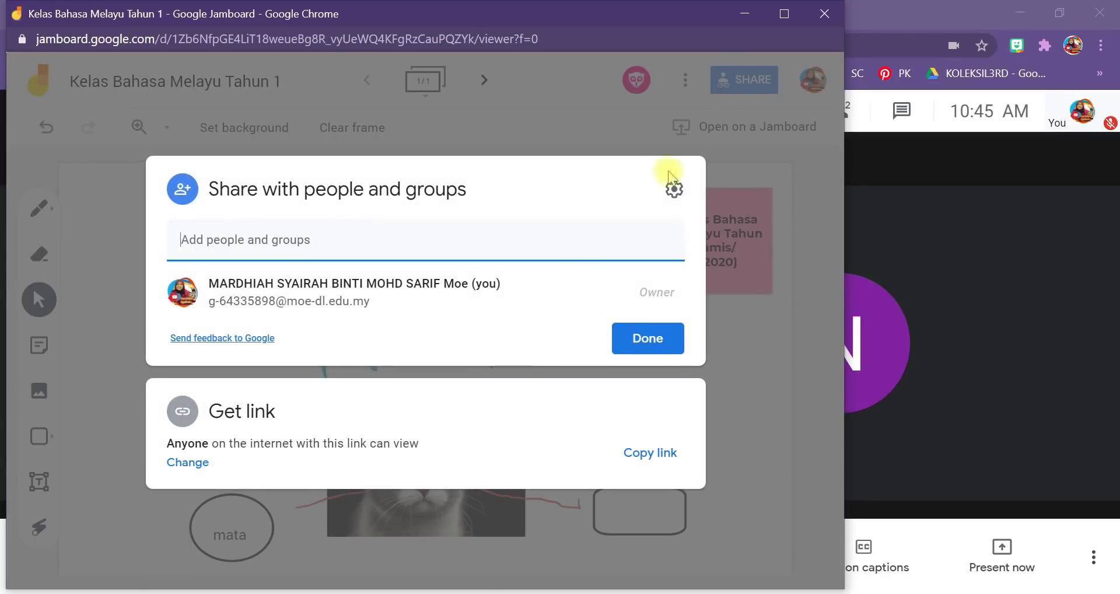
{"action": "left_click", "coordinate": [255, 416]}
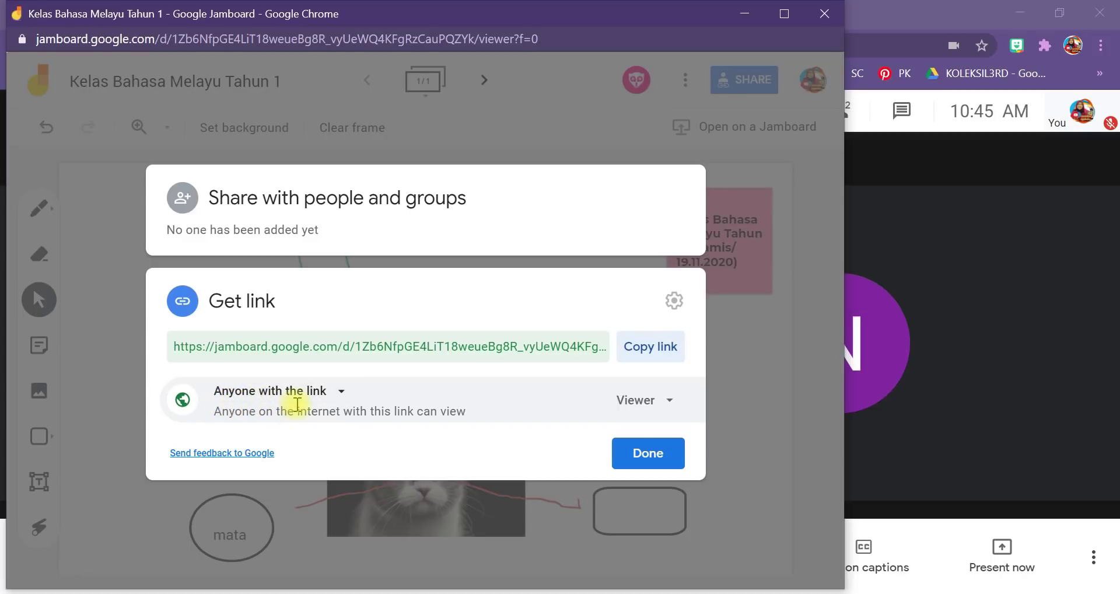
{"action": "left_click", "coordinate": [670, 402]}
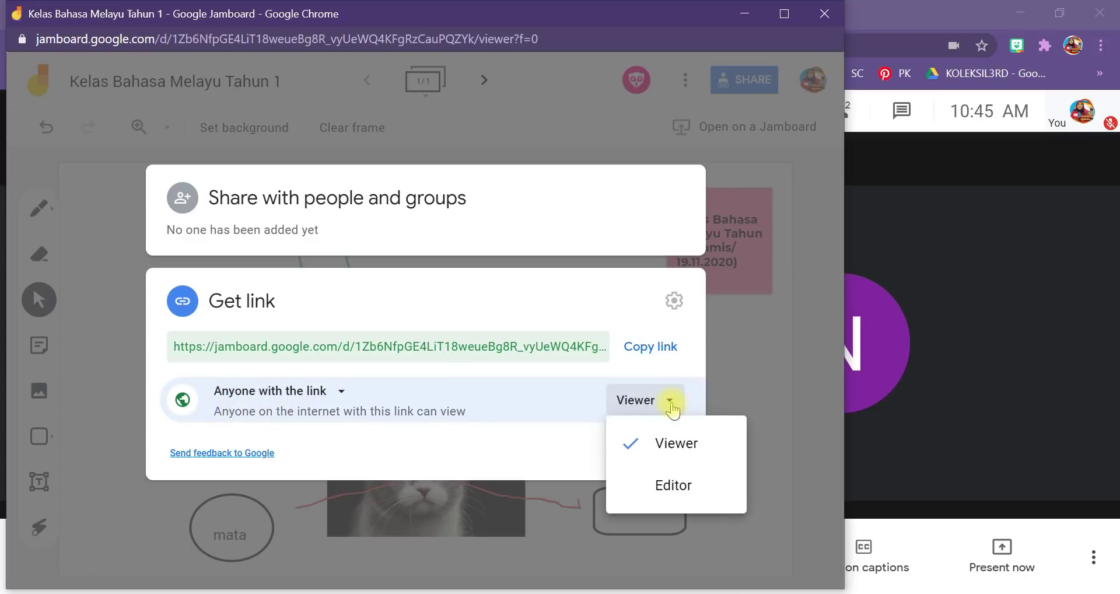
{"action": "left_click", "coordinate": [656, 488]}
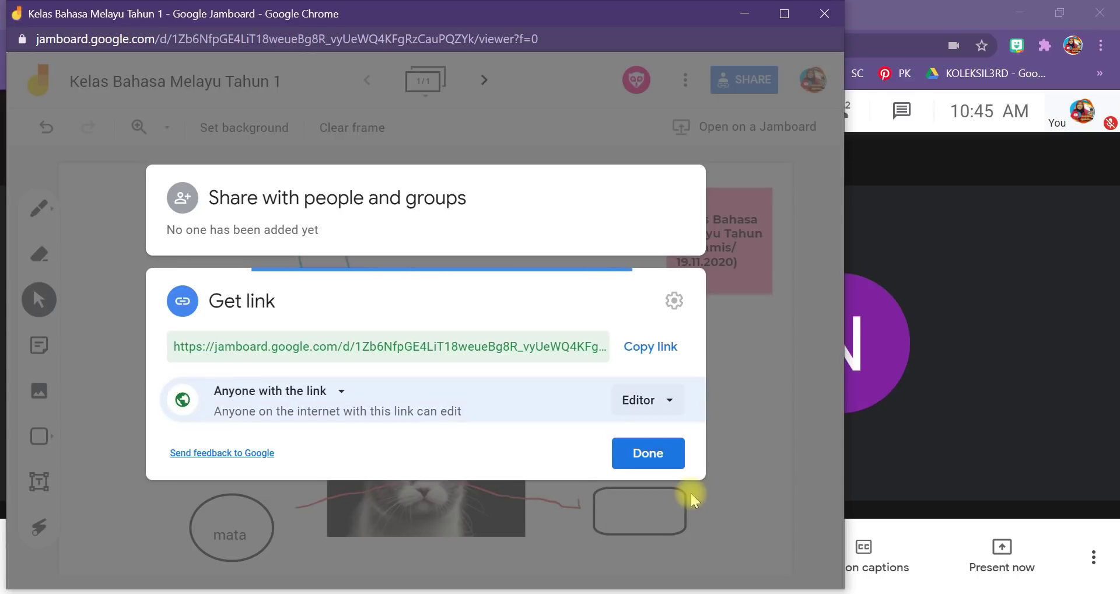
{"action": "left_click", "coordinate": [648, 453]}
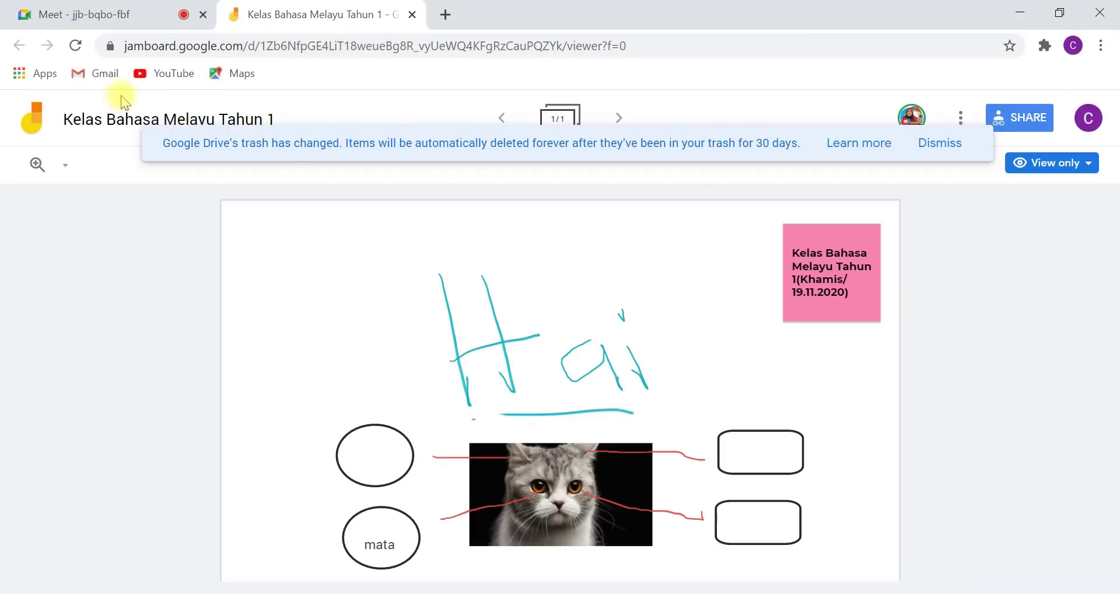
- In the student's window, reload the Jamboard and draw a green zigzag pen stroke to the left of "Hai"
{"action": "left_click", "coordinate": [77, 48]}
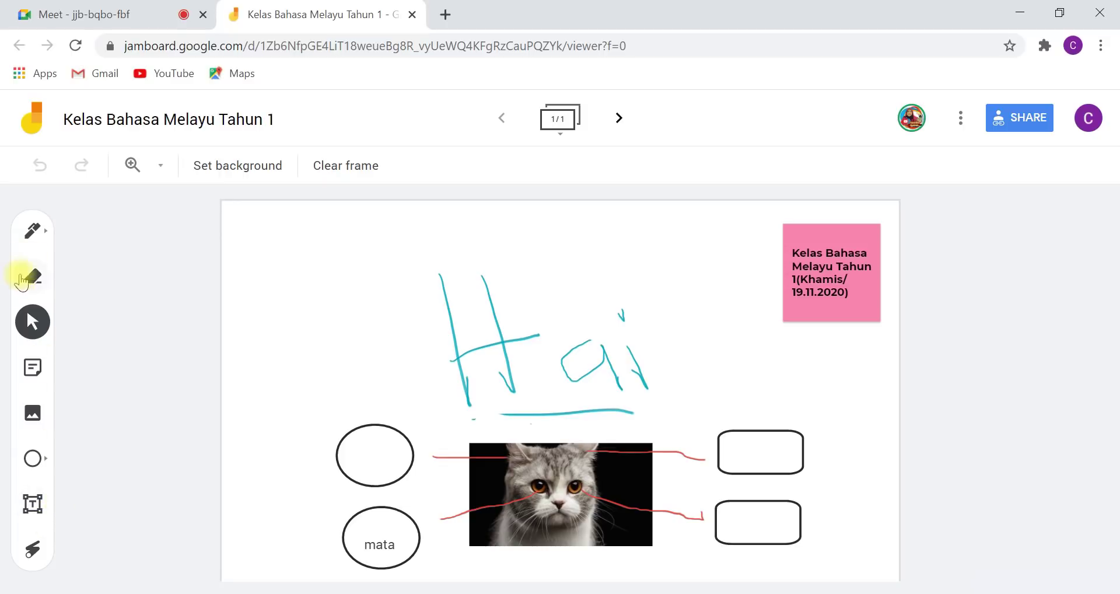
{"action": "left_click", "coordinate": [36, 232]}
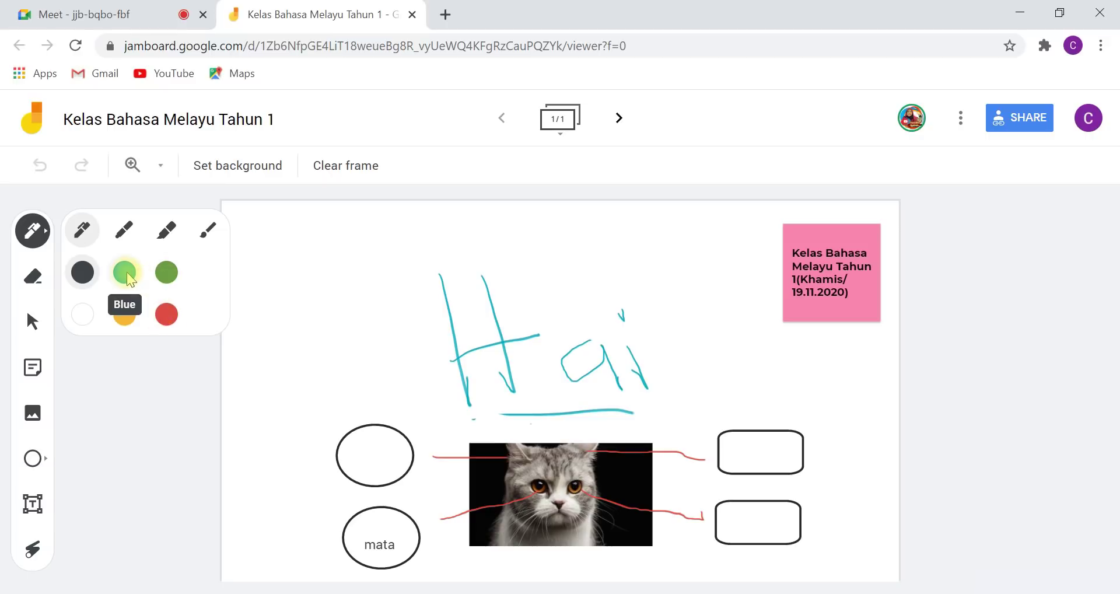
{"action": "left_click", "coordinate": [166, 272]}
{"action": "mouse_move", "coordinate": [249, 307]}
{"action": "left_mouse_down"}
{"action": "mouse_move", "coordinate": [255, 330]}
{"action": "mouse_move", "coordinate": [347, 328]}
{"action": "left_mouse_up"}
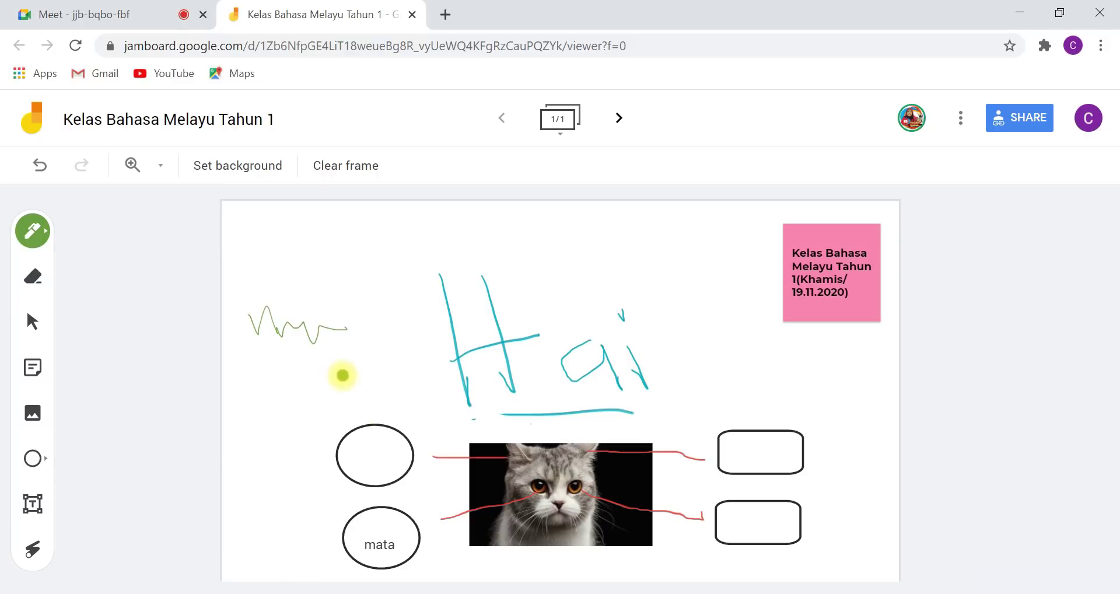
- Return to the teacher's Jamboard window, minimise the student's browser window behind it, and maximise the teacher's board
{"action": "mouse_move", "coordinate": [585, 593]}
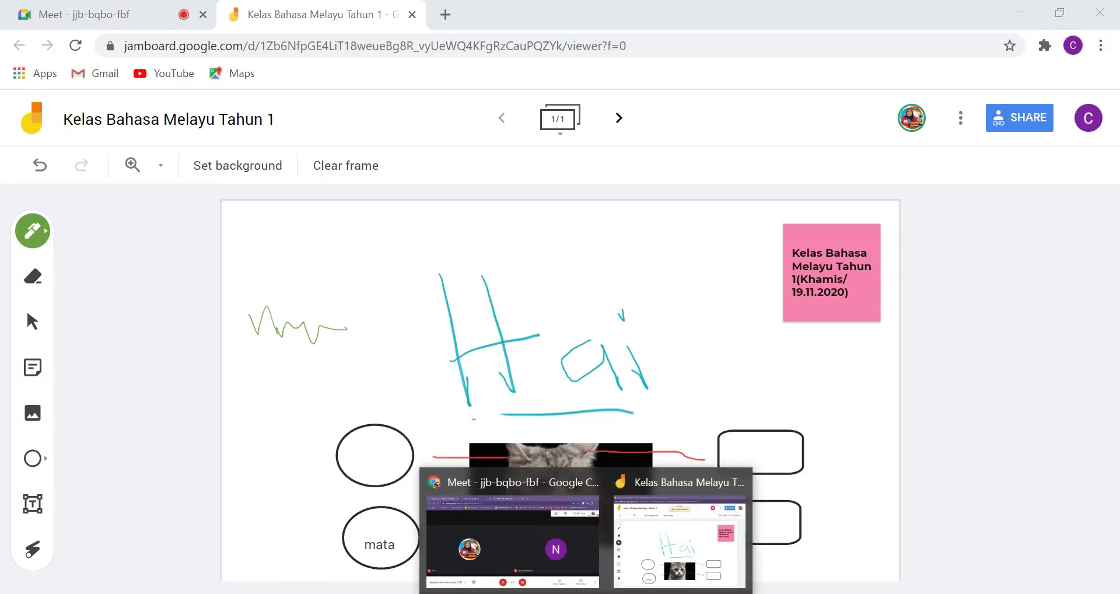
{"action": "left_click", "coordinate": [641, 521]}
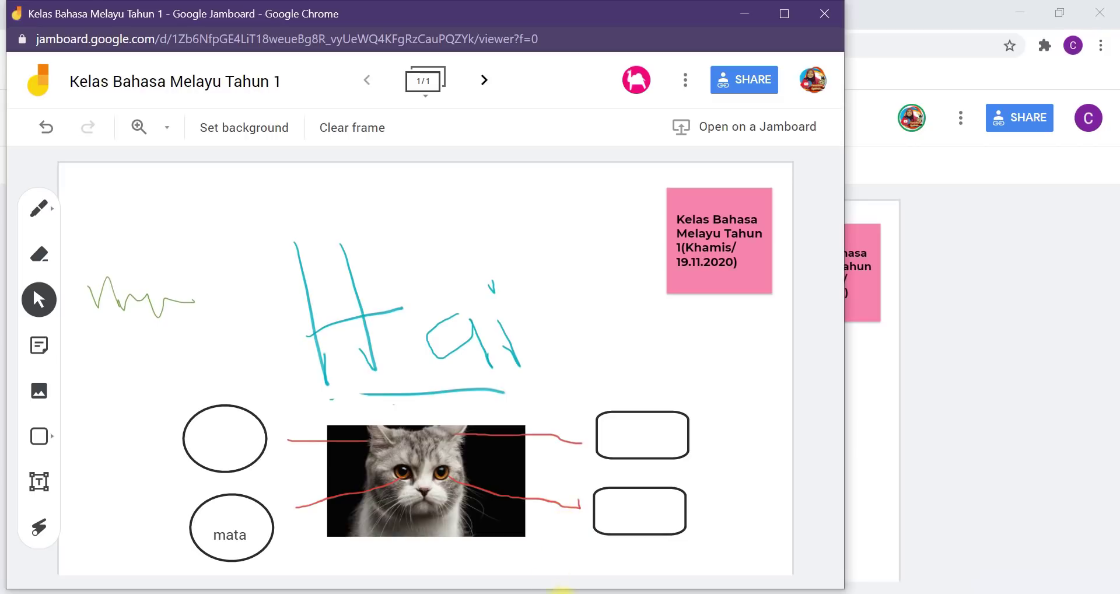
{"action": "mouse_move", "coordinate": [578, 593]}
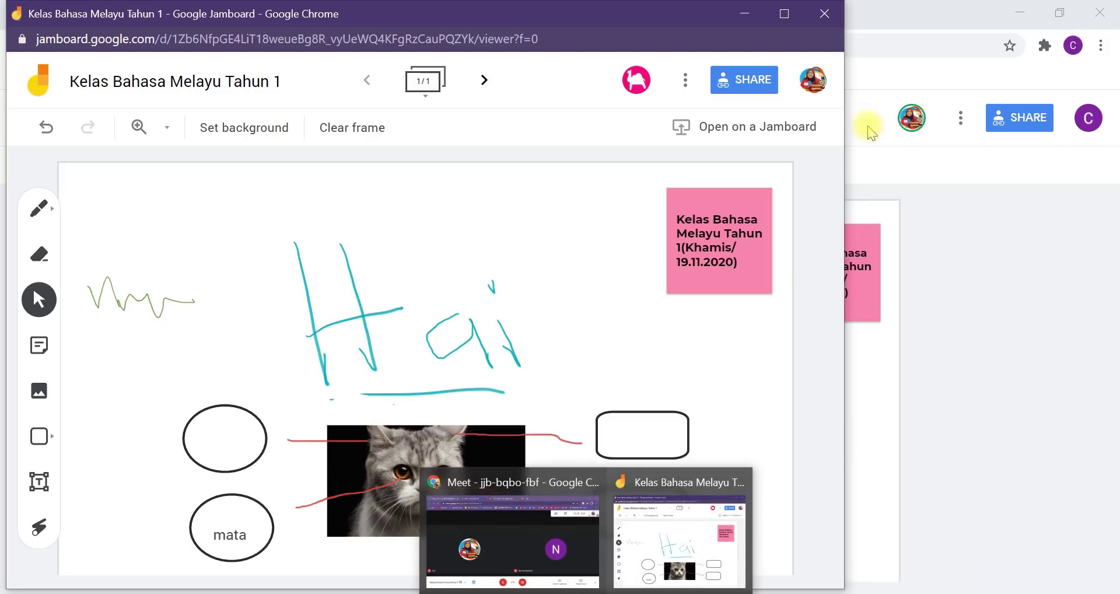
{"action": "left_click", "coordinate": [1018, 14]}
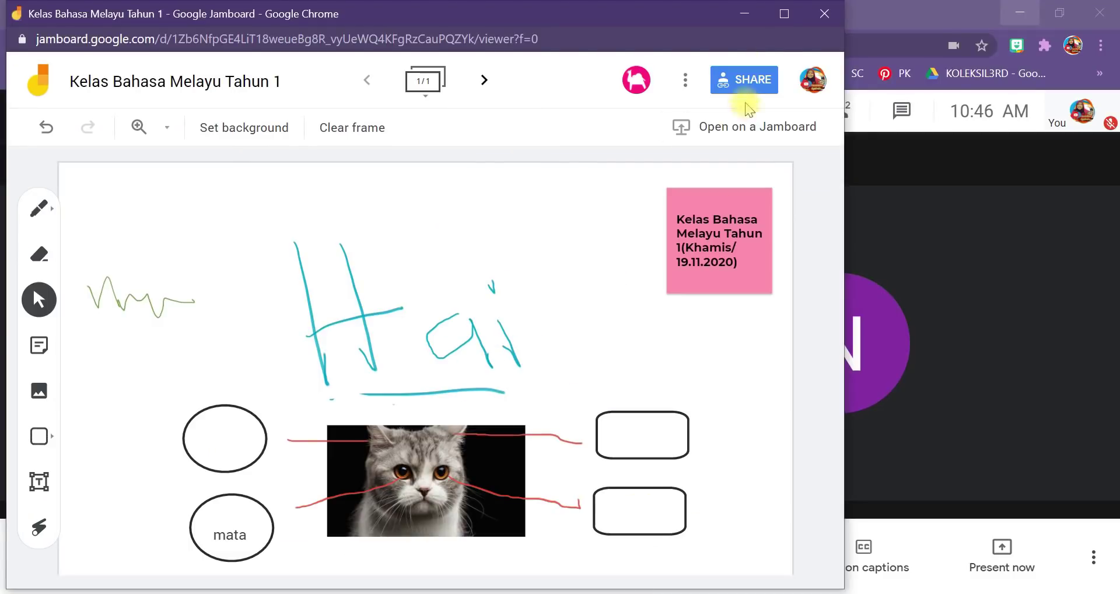
{"action": "left_click", "coordinate": [784, 14]}
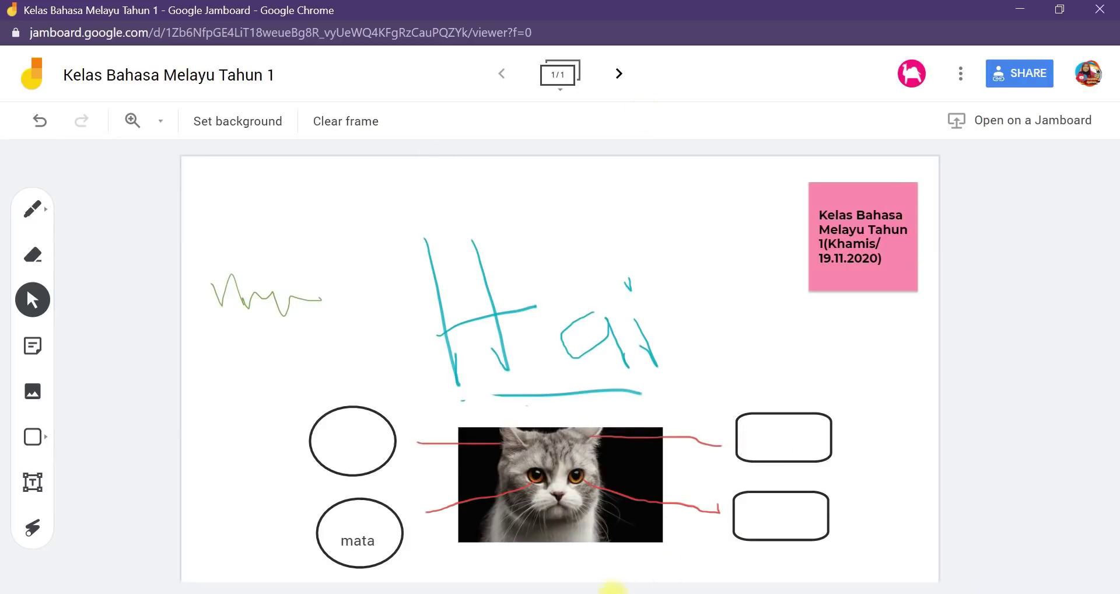
- Switch from the teacher's Jamboard to the Google Meet call window
{"action": "left_click", "coordinate": [585, 593]}
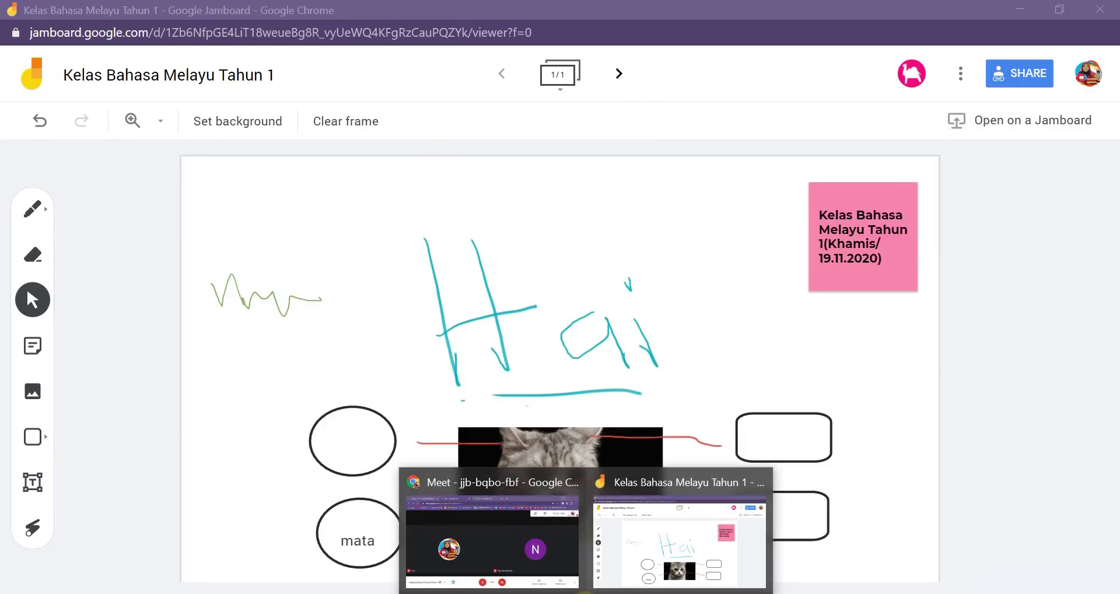
{"action": "left_click", "coordinate": [525, 549]}
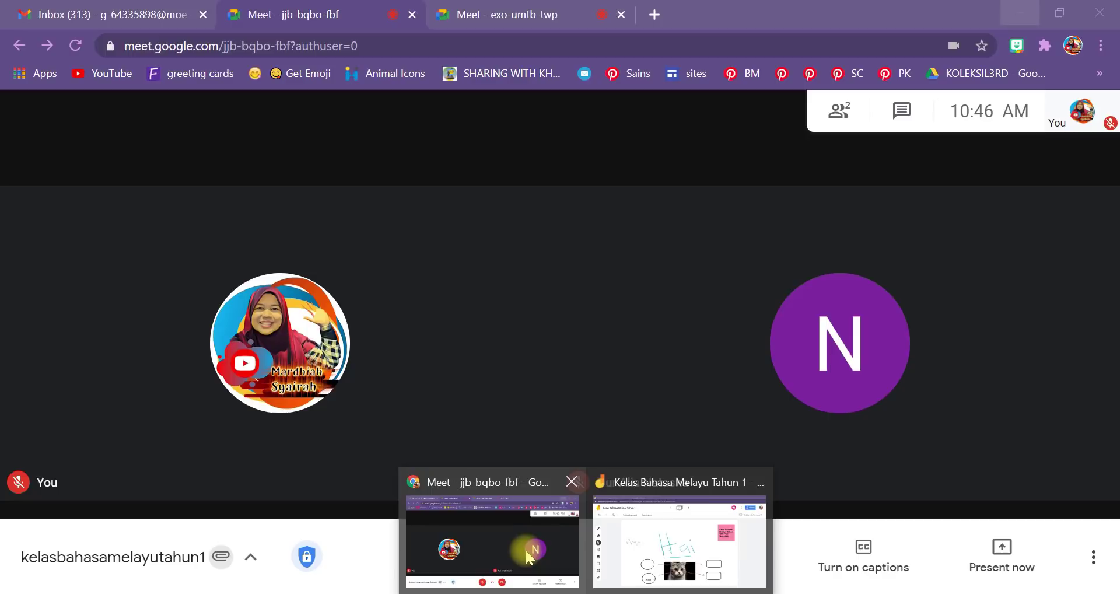